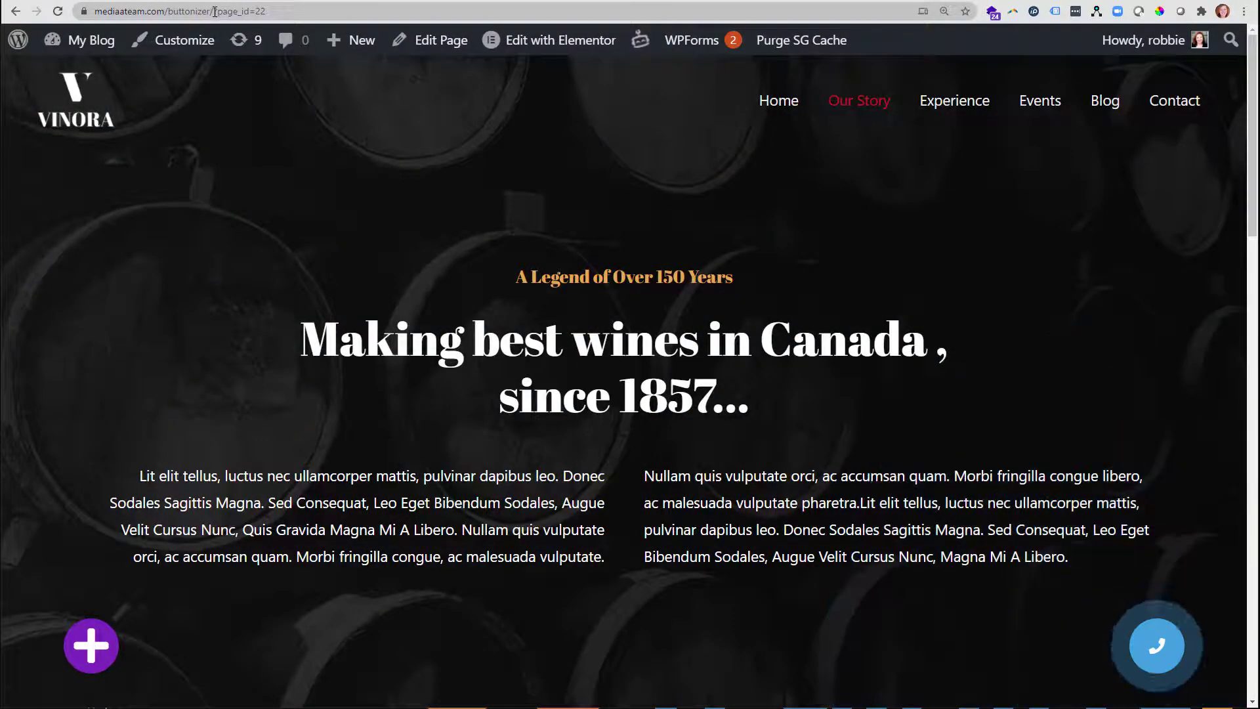
Inspect the page_id=22 part of the Our Story page address and reload it.
left_click_drag(215, 11, 302, 12)
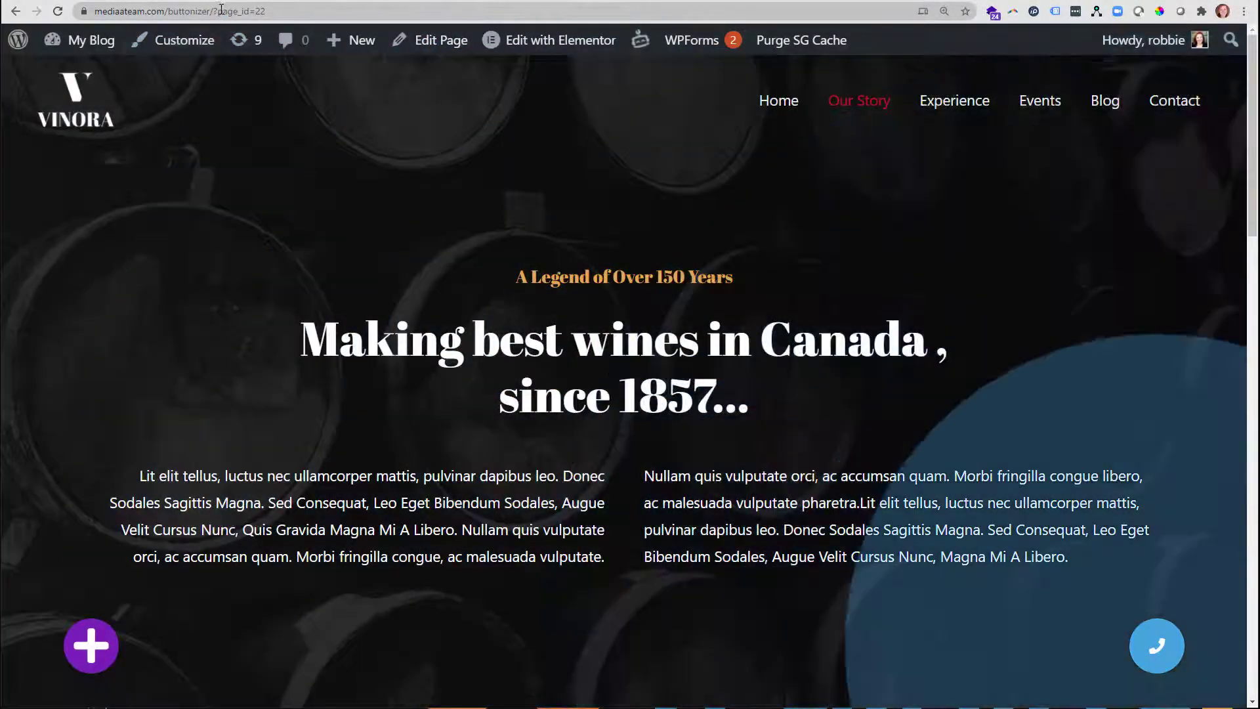
left_click_drag(220, 9, 296, 12)
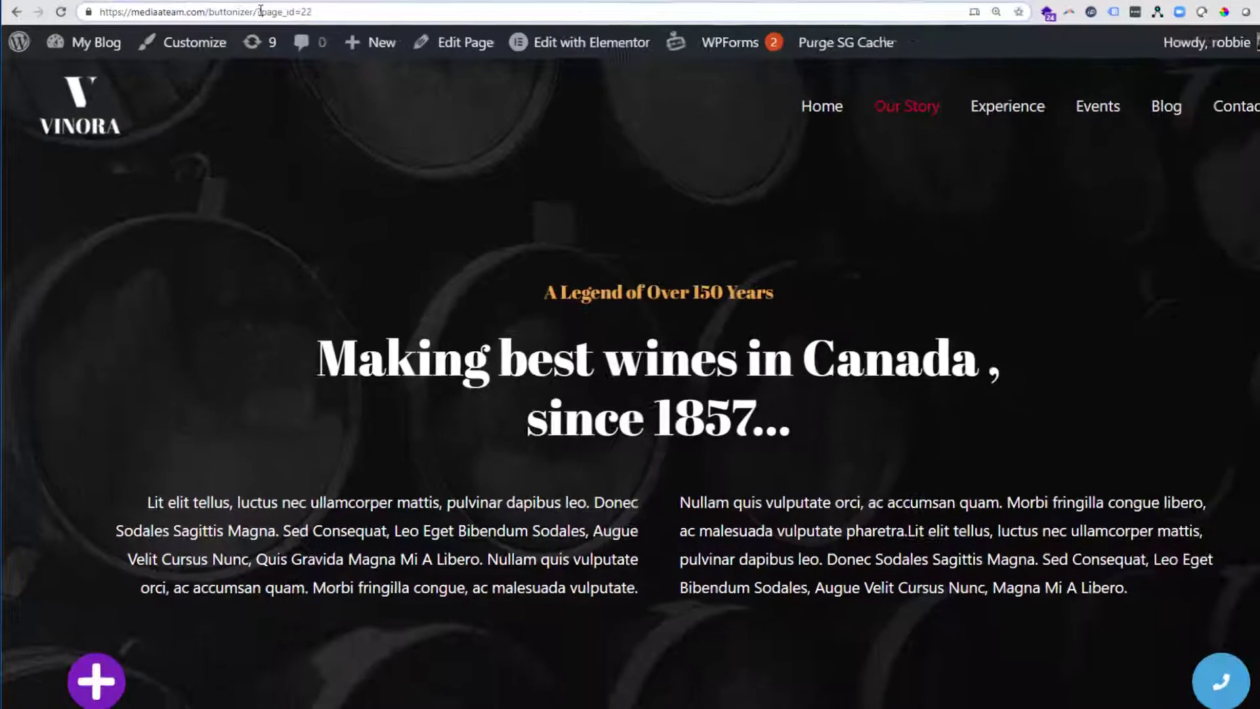
left_click(578, 26)
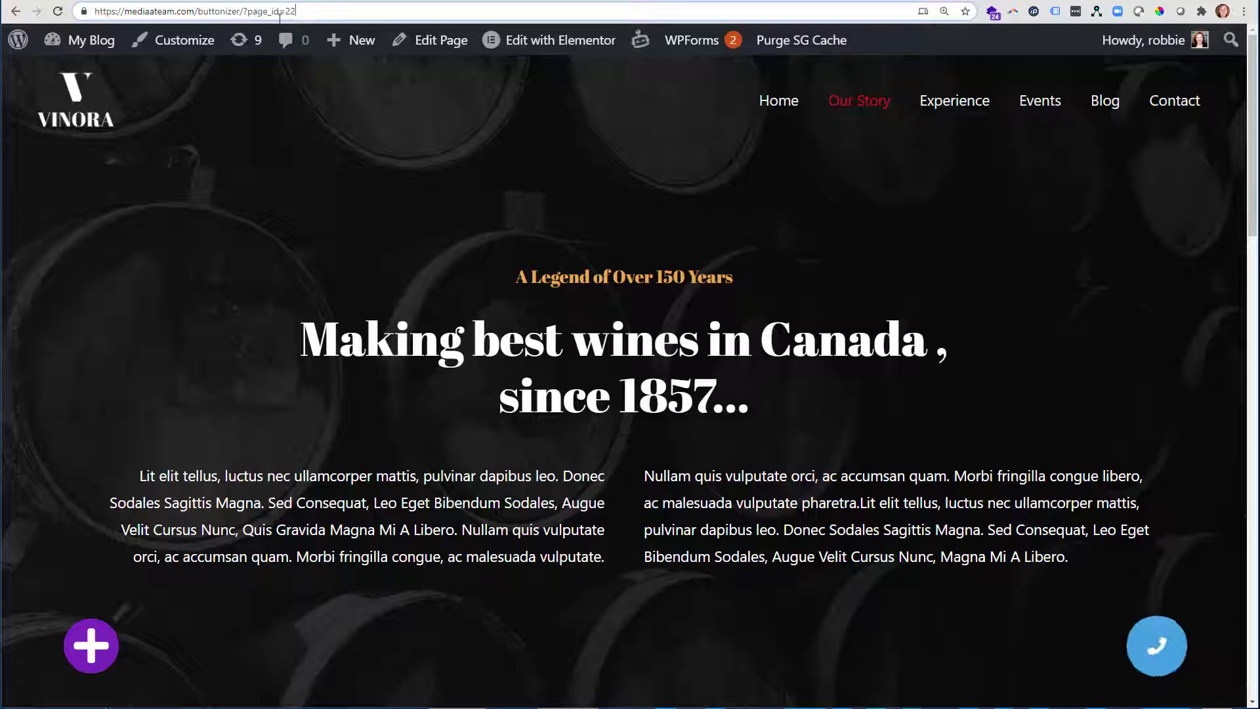
key("Return")
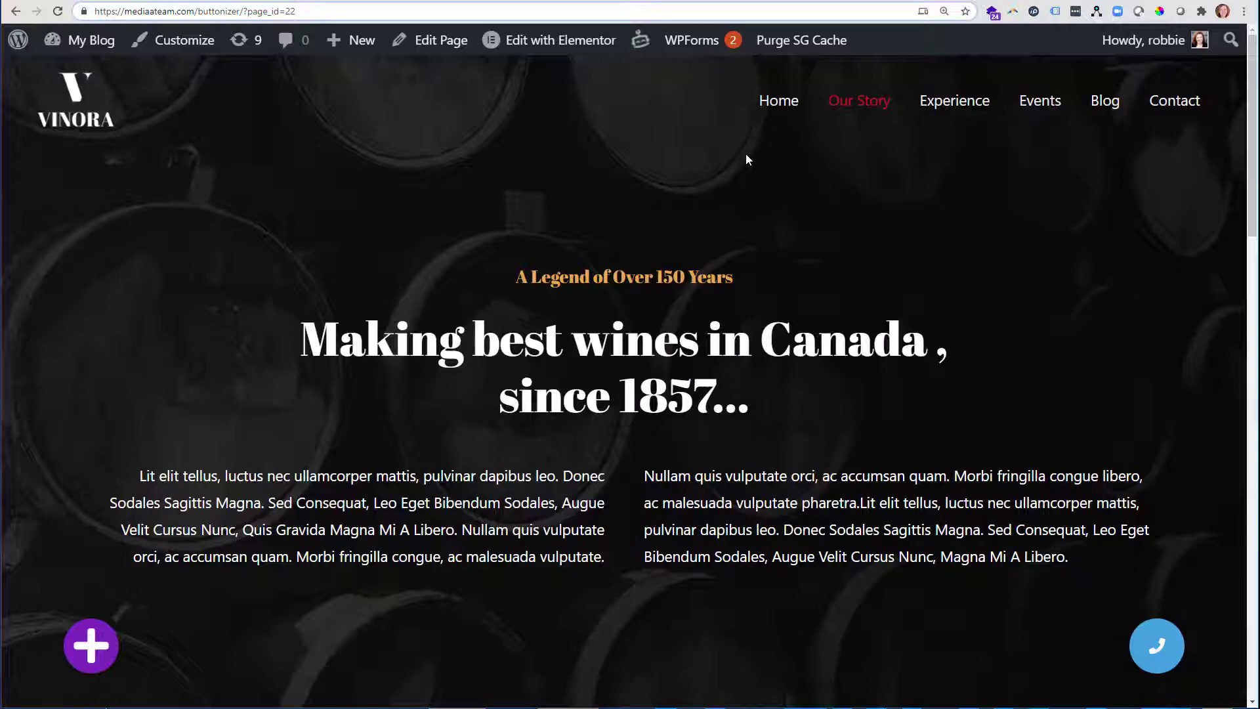
Browse Home, Our Story and Blog, then open the Can You Mix Red And White Wine? post.
left_click(778, 109)
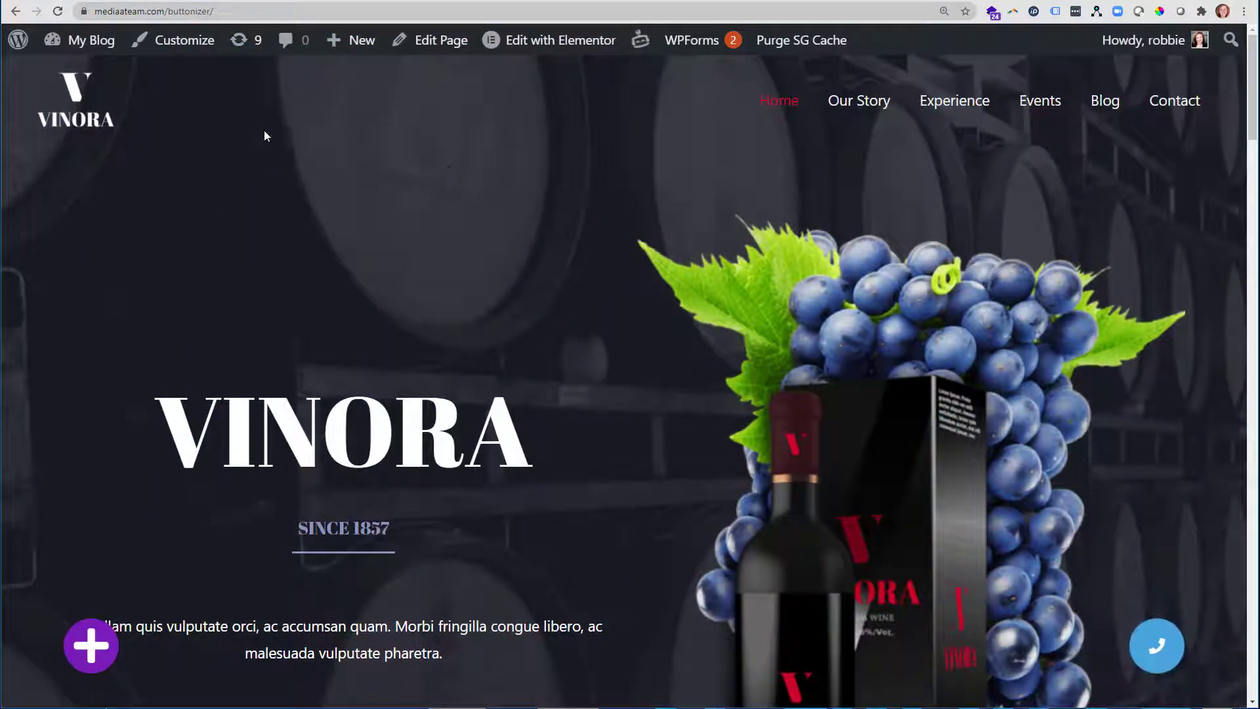
left_click(884, 114)
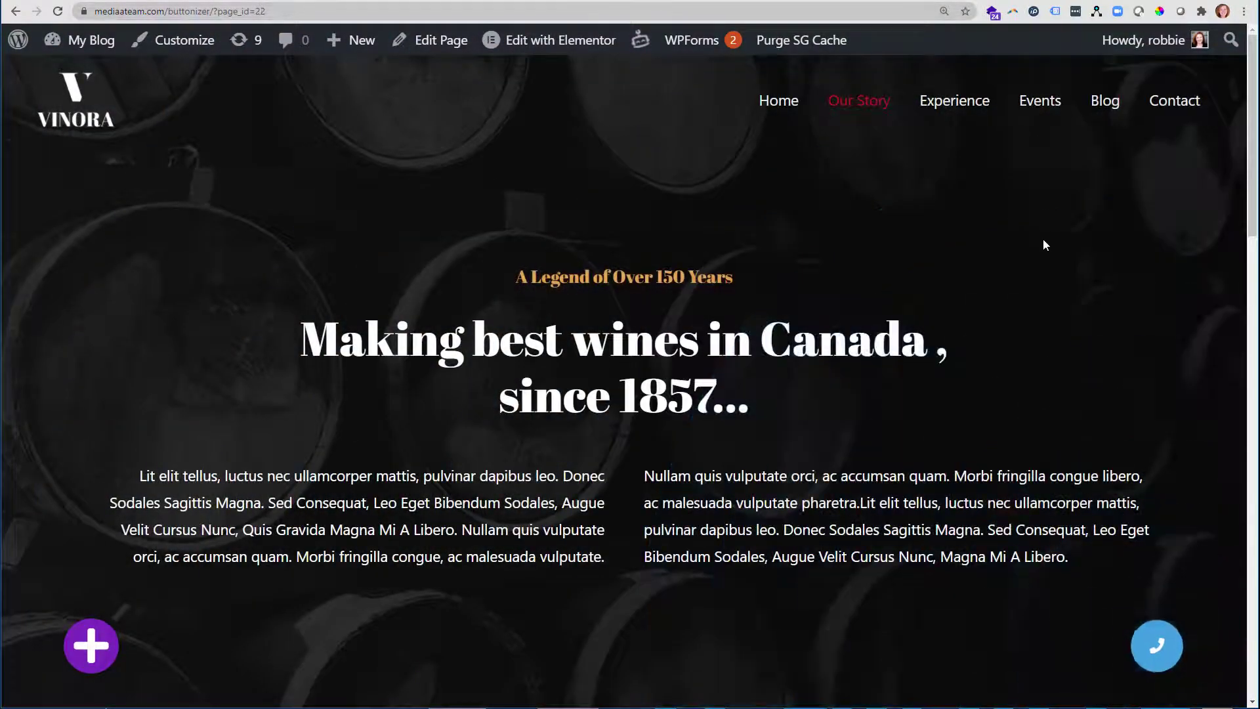
left_click(1105, 103)
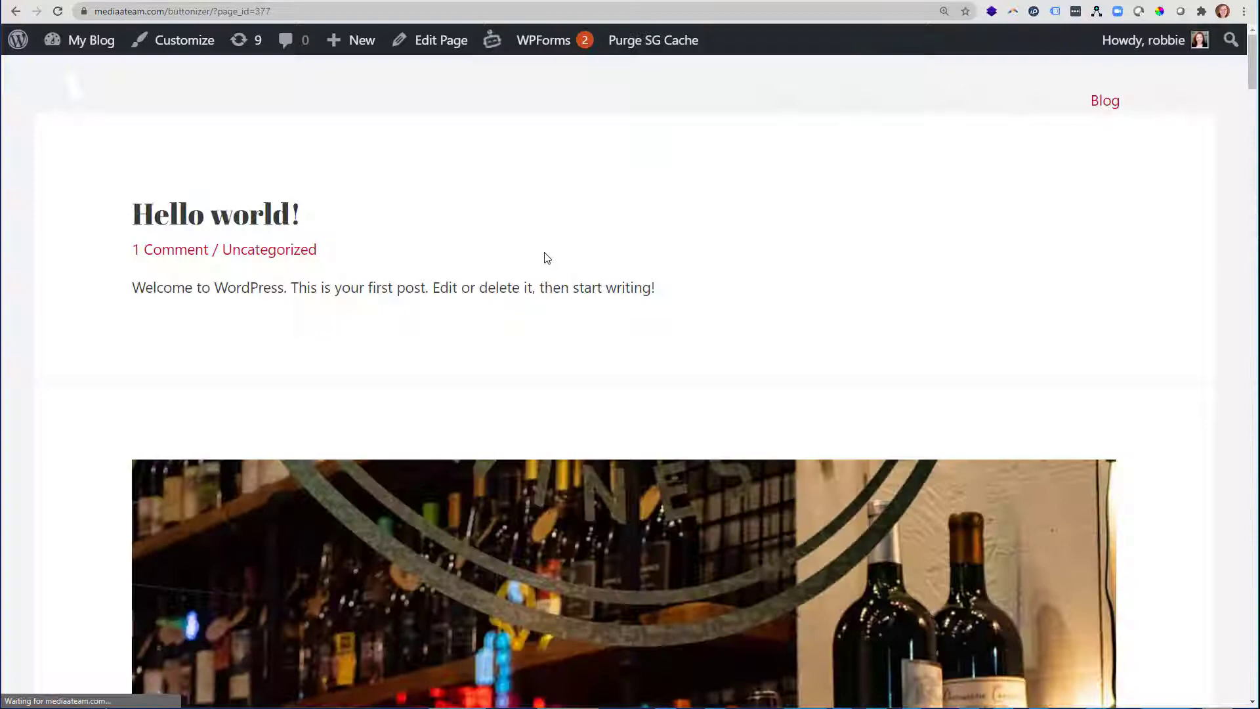
scroll(557, 260, "down", 8)
scroll(557, 259, "down", 8)
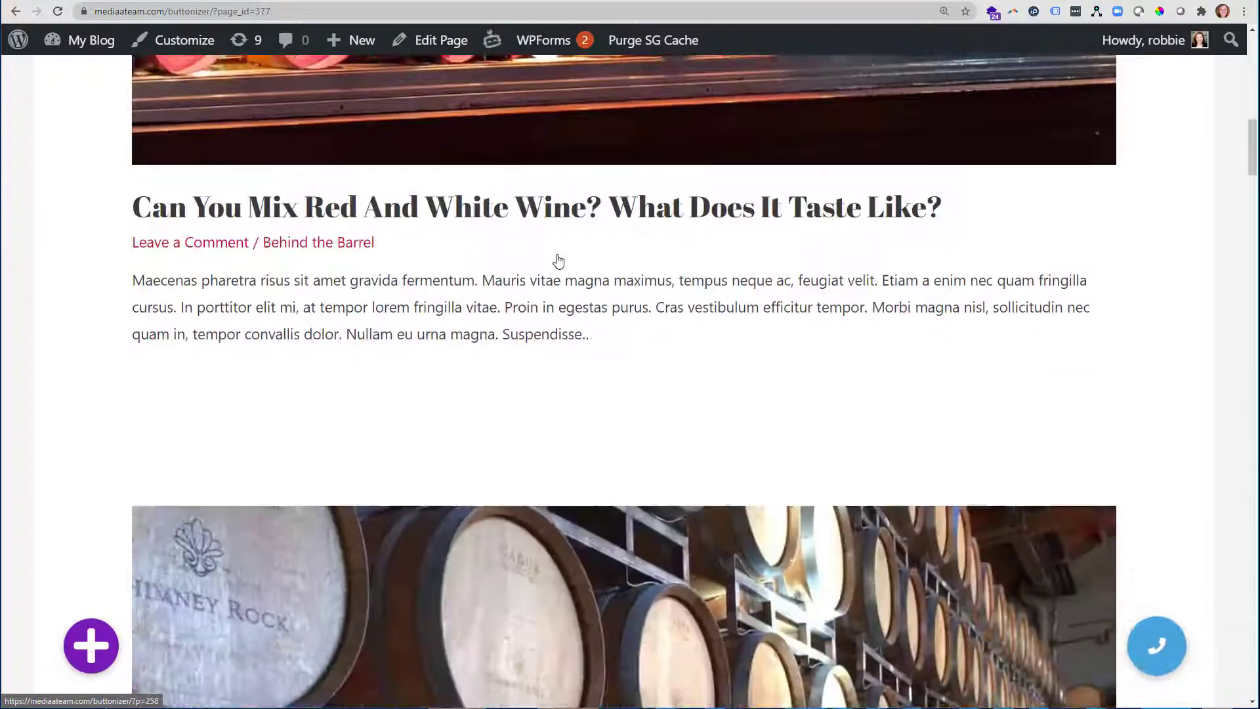
scroll(546, 239, "up", 3)
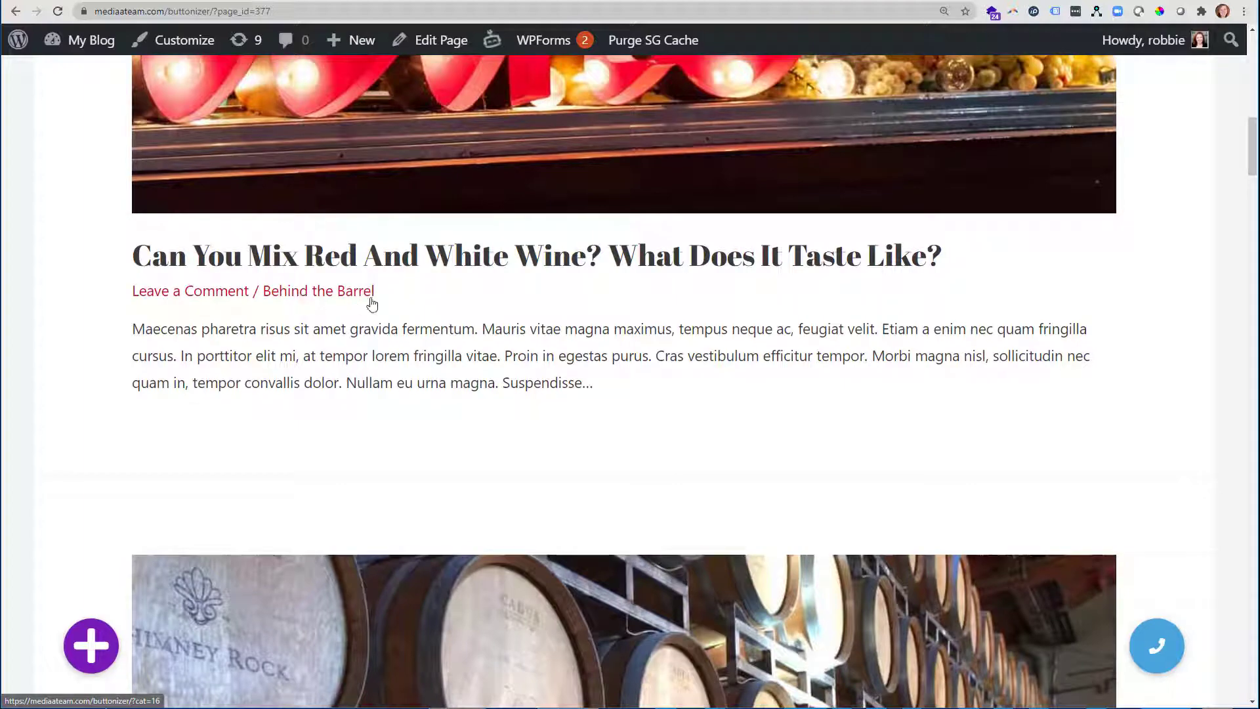
left_click(887, 261)
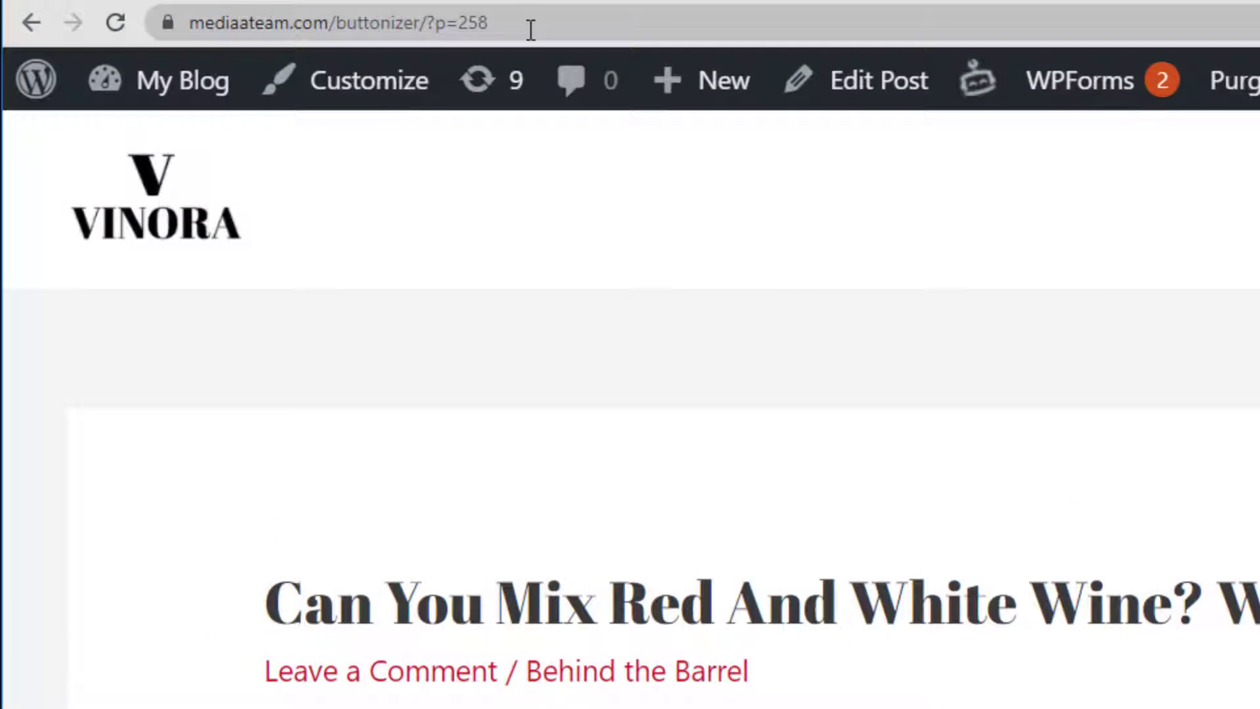
Check the post's plain ?p=258 address, then return to the home page.
left_click_drag(348, 20, 313, 15)
left_click_drag(475, 23, 426, 23)
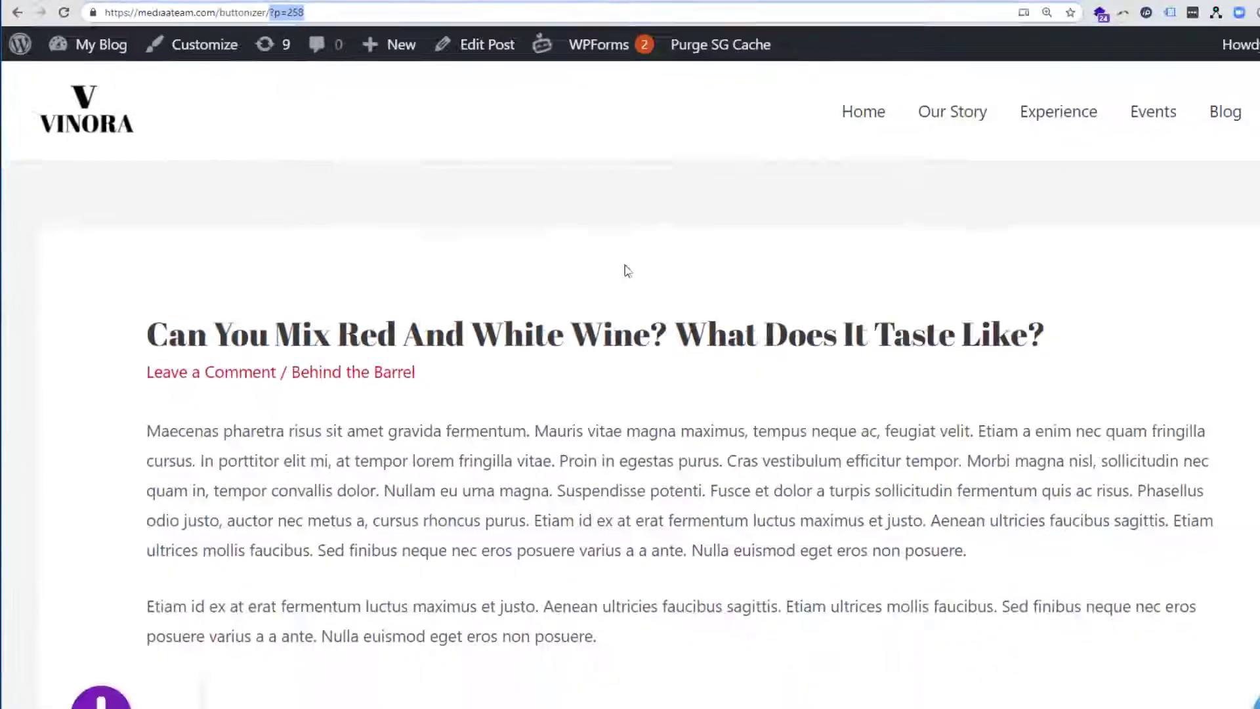
left_click(1132, 484)
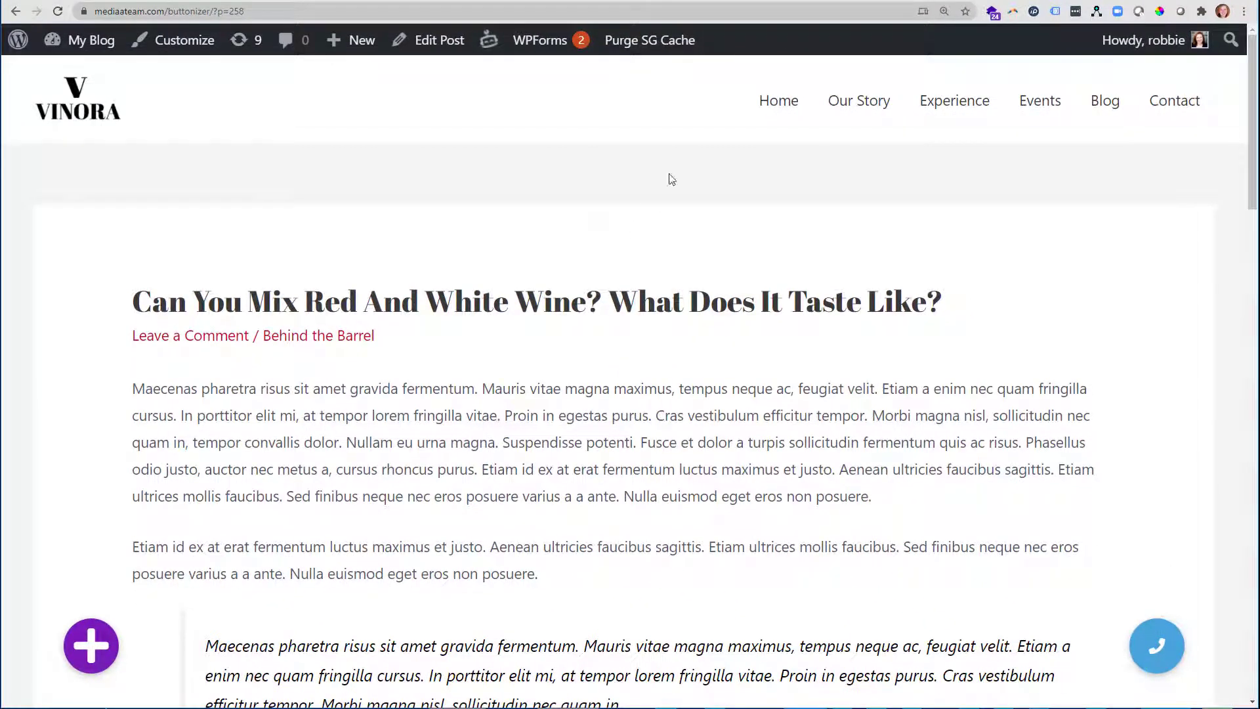
left_click(779, 105)
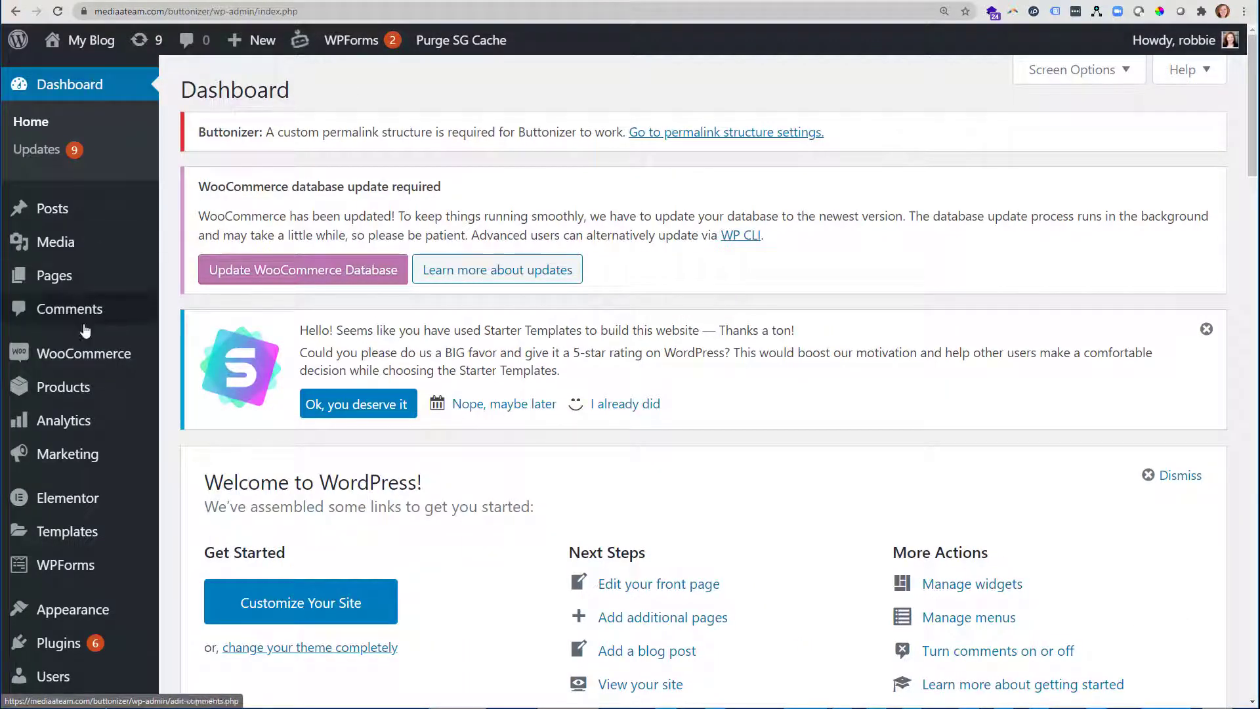
Open Settings > Permalinks from the Dashboard sidebar to view the current Plain structure.
scroll(86, 528, "down", 5)
mouse_move(93, 572)
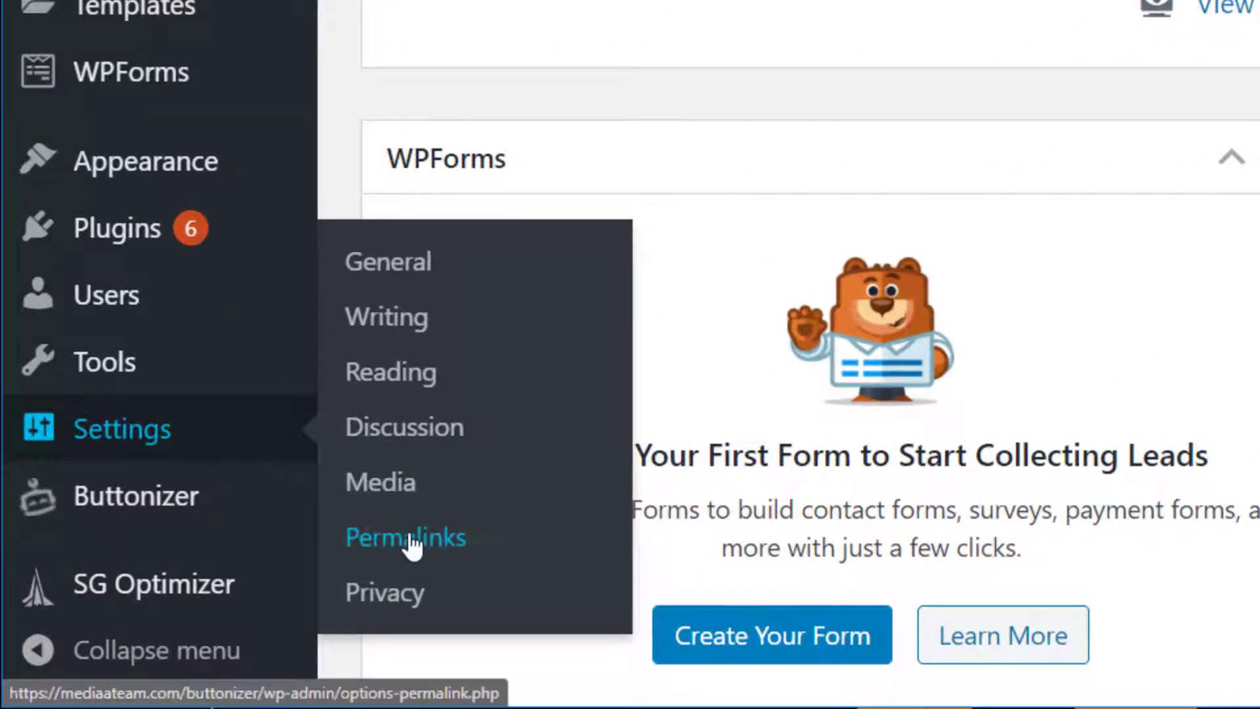
left_click(412, 543)
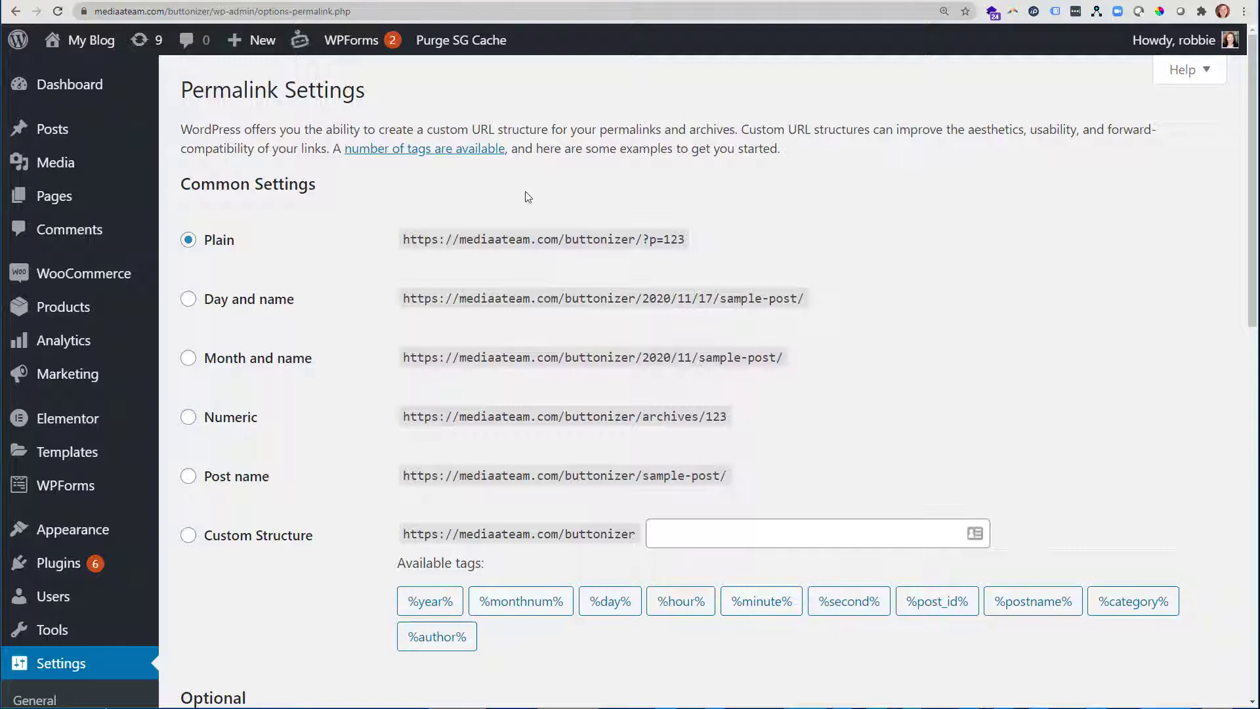
scroll(337, 273, "down", 2)
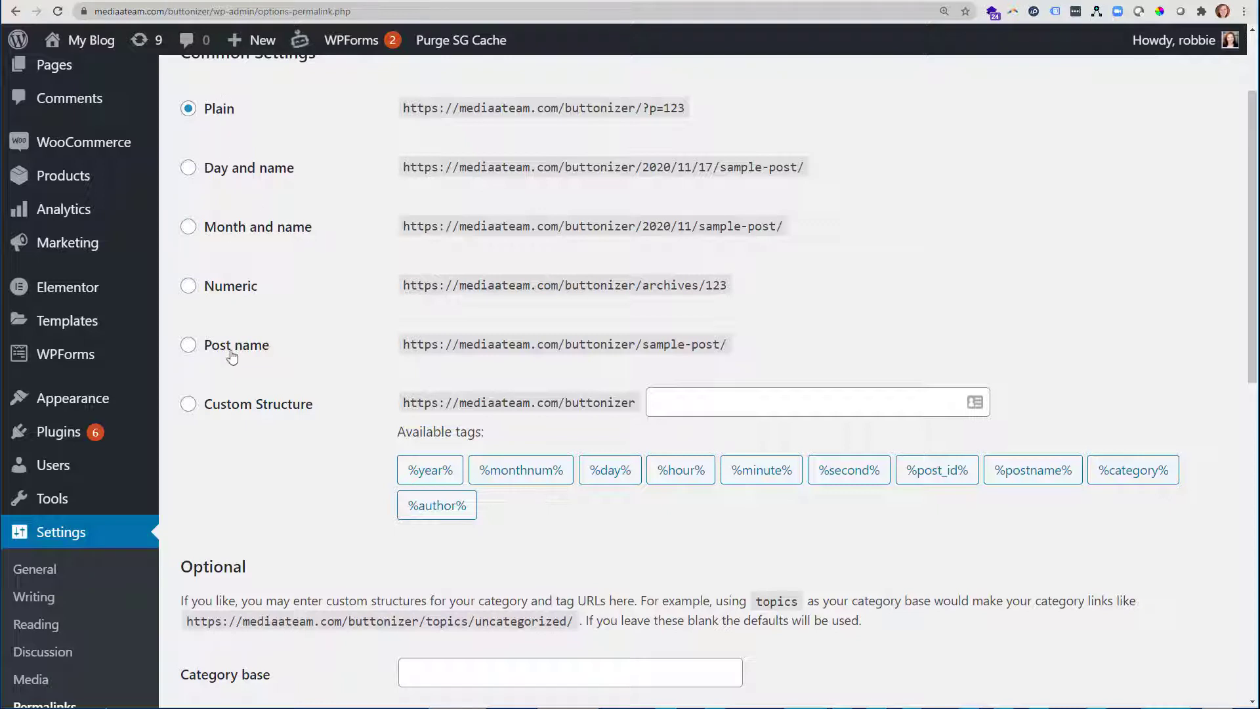
Choose the Post name (/%postname%/) permalink structure and save.
left_click(188, 347)
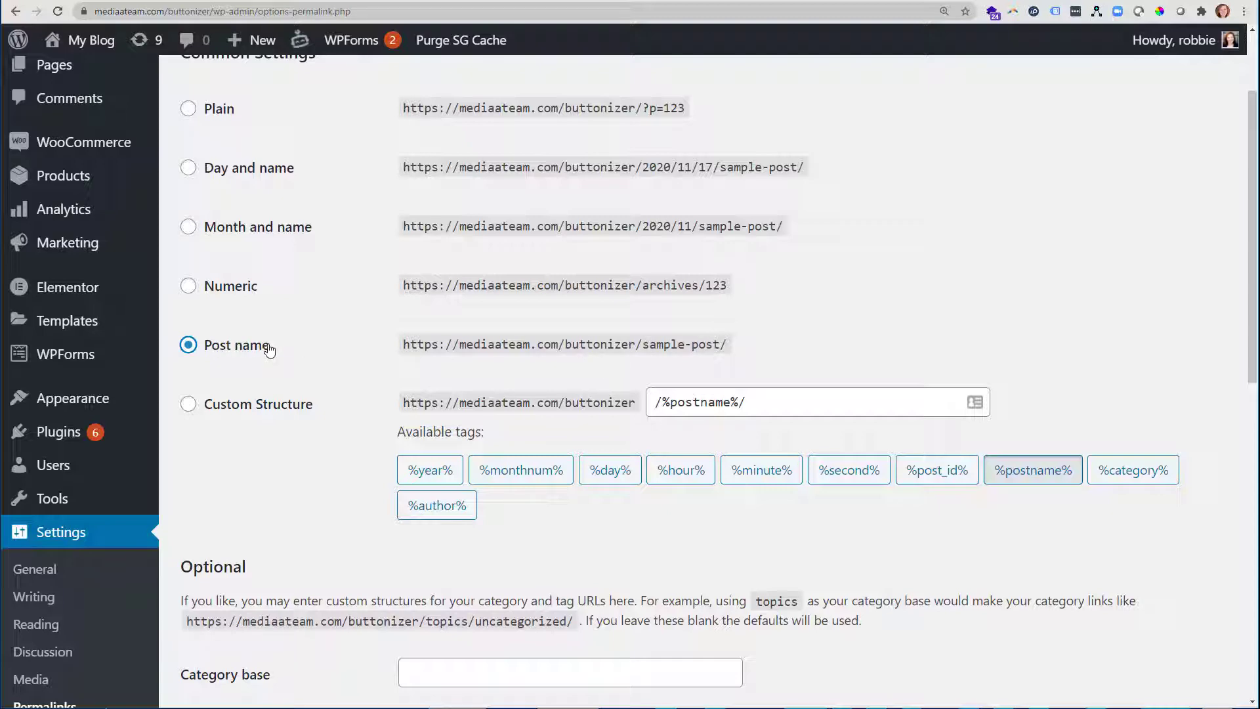
scroll(269, 351, "down", 10)
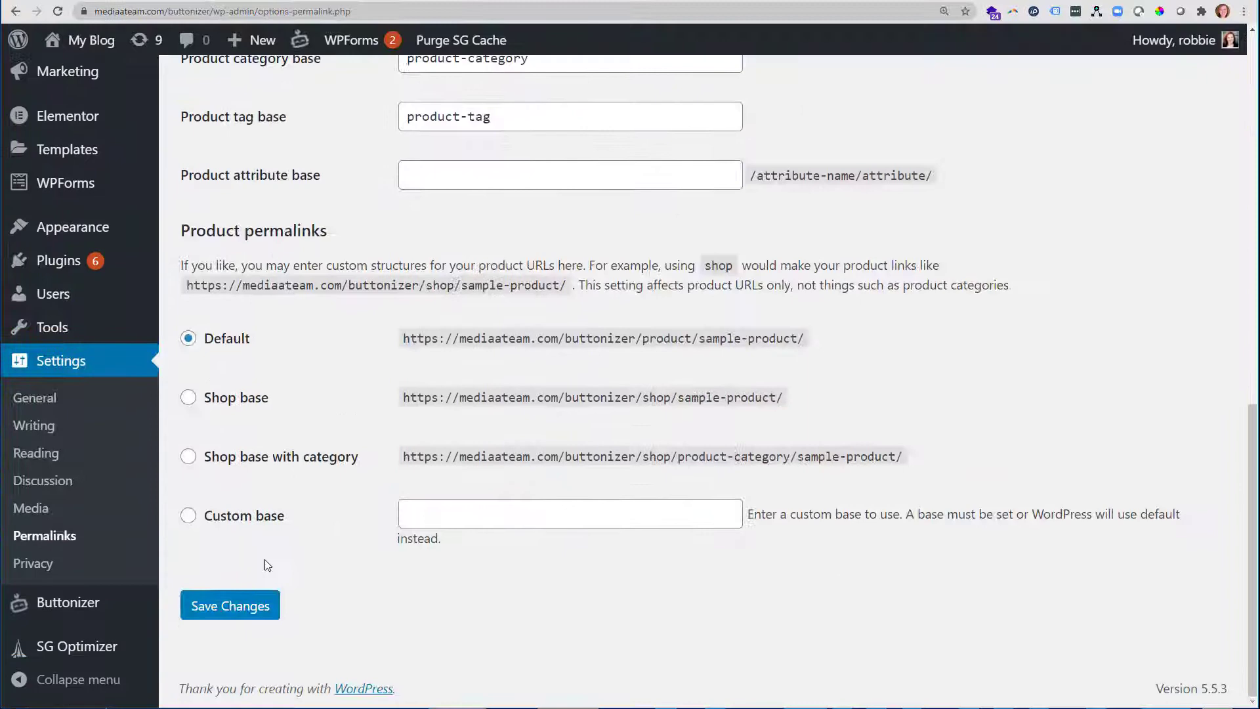
left_click(263, 608)
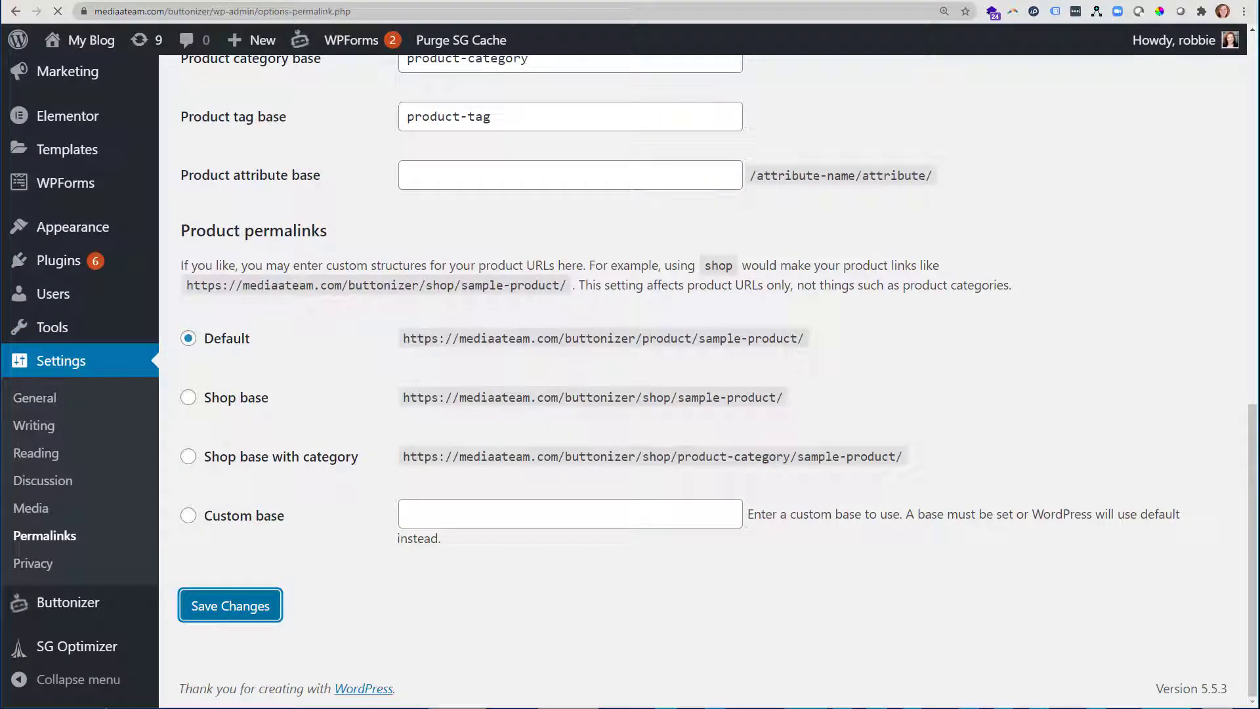
Reload the site and confirm the Our Story page address now ends in /our-story/.
left_click(236, 1)
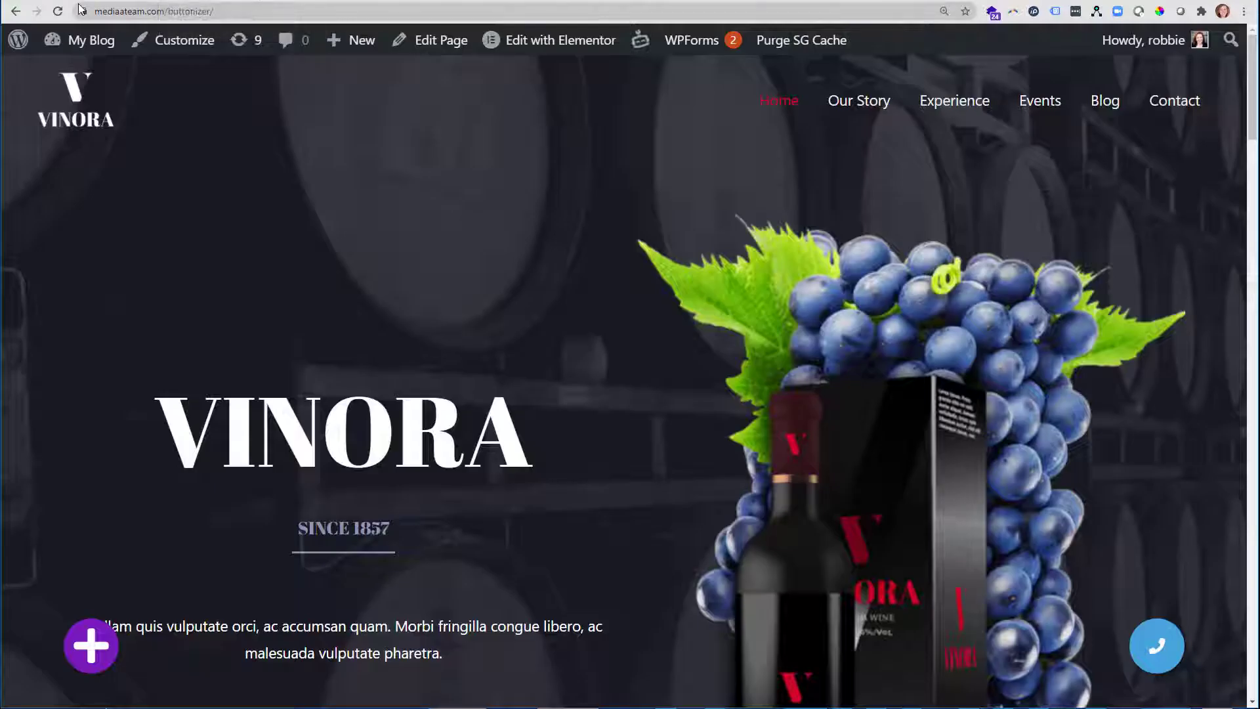
left_click(747, 112)
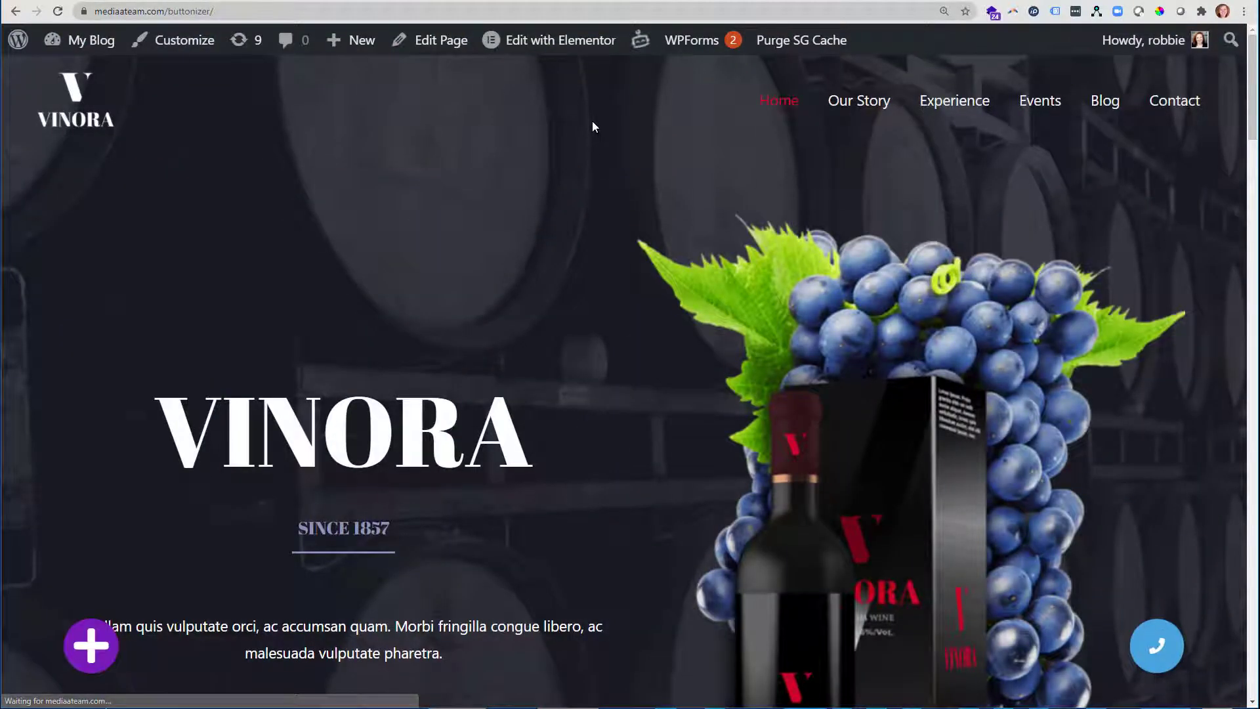
left_click(857, 103)
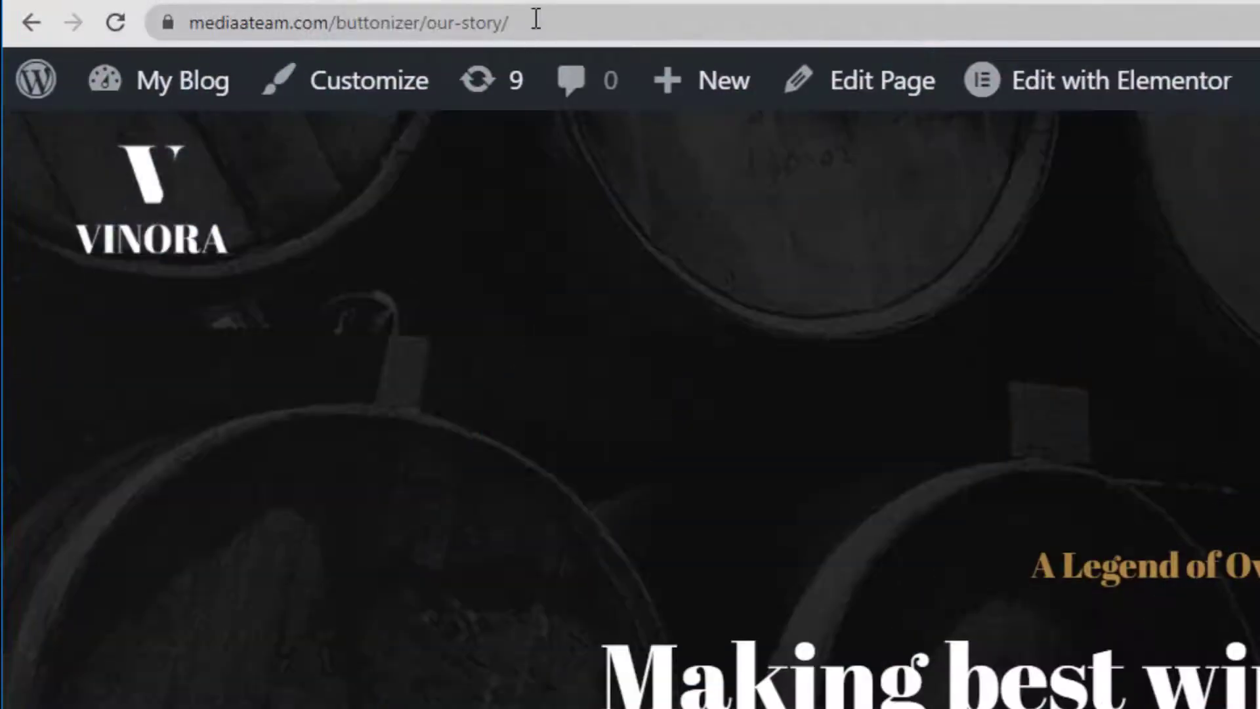
left_click_drag(265, 11, 213, 14)
left_click_drag(428, 27, 426, 27)
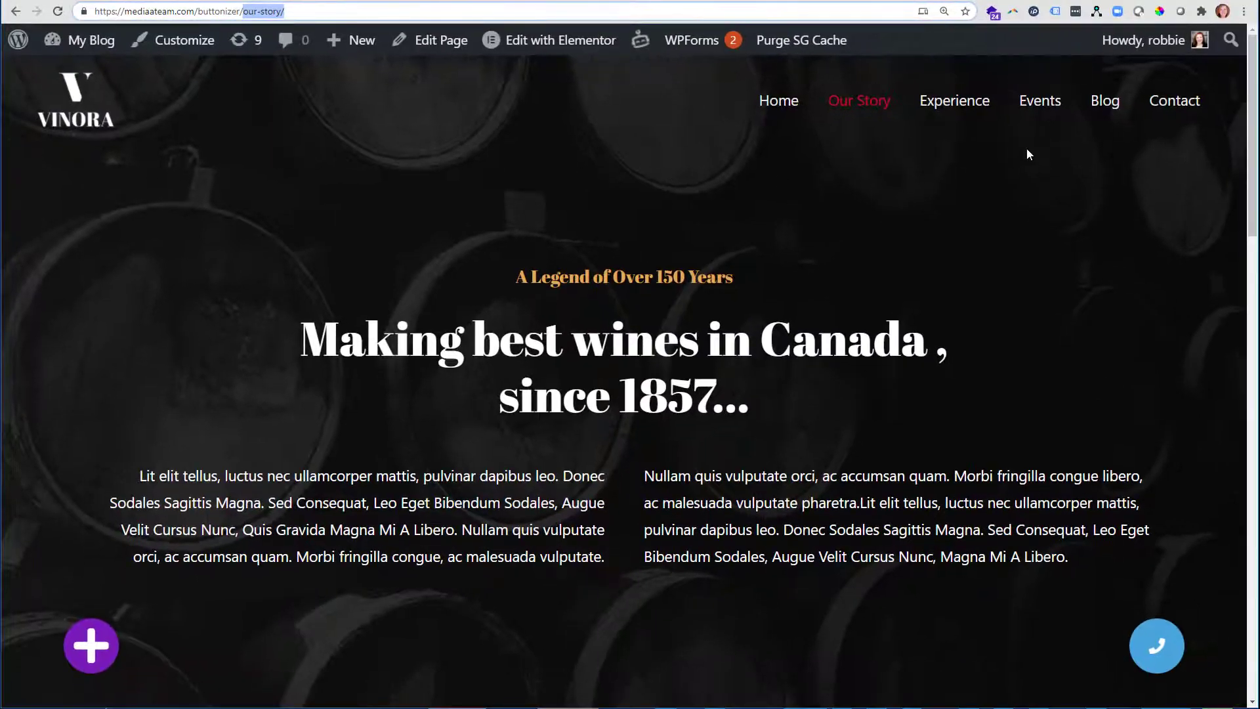
Open the wine post from Blog and check its new slug-based address.
left_click(1109, 108)
scroll(430, 199, "down", 10)
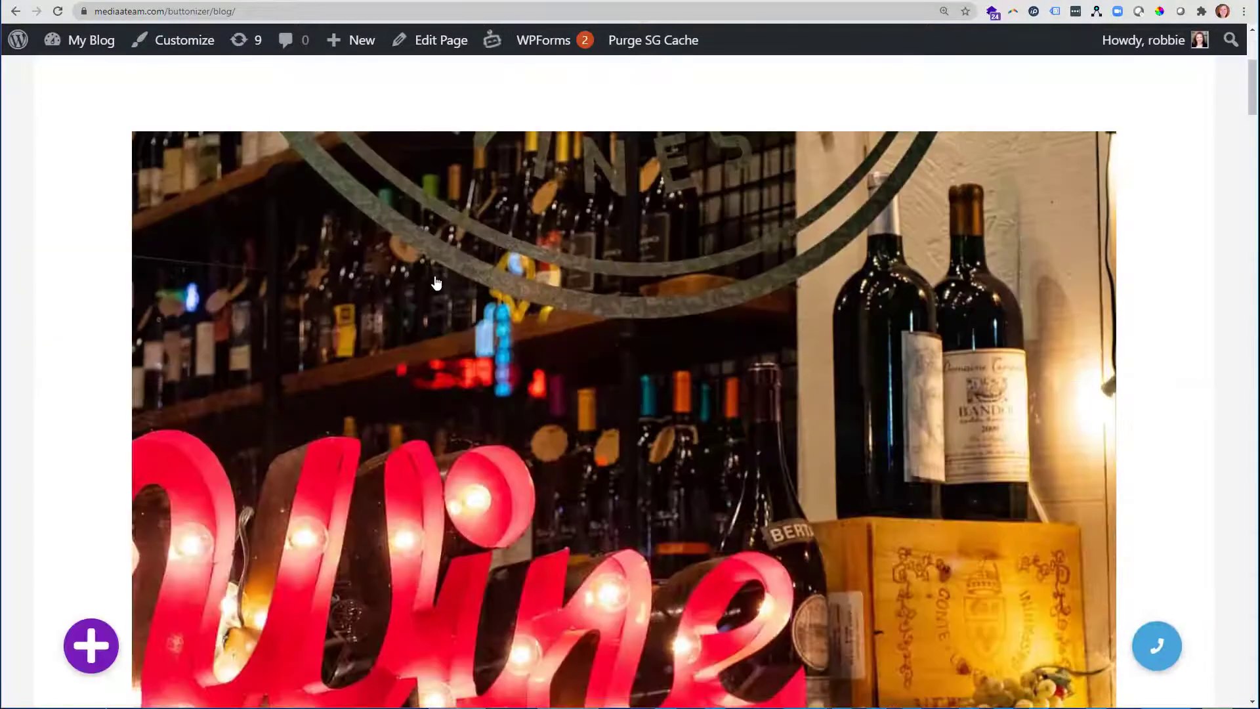
left_click(461, 334)
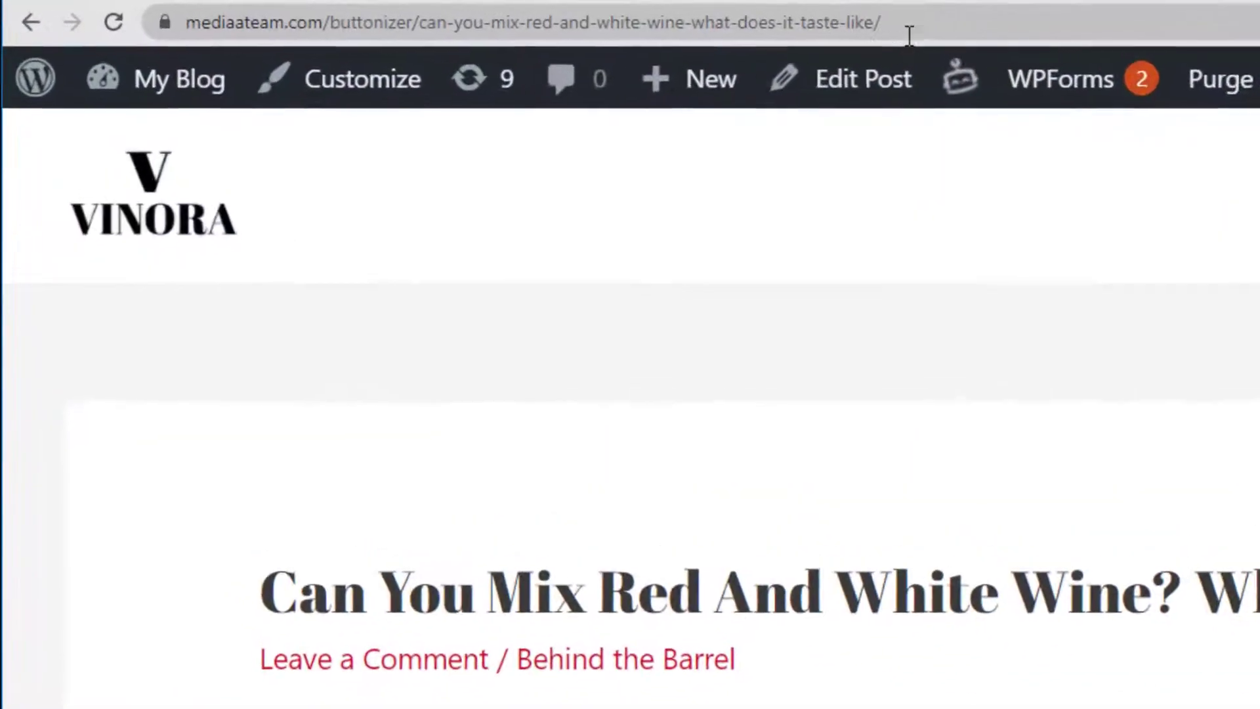
left_click_drag(577, 14, 276, 14)
left_click_drag(435, 20, 433, 20)
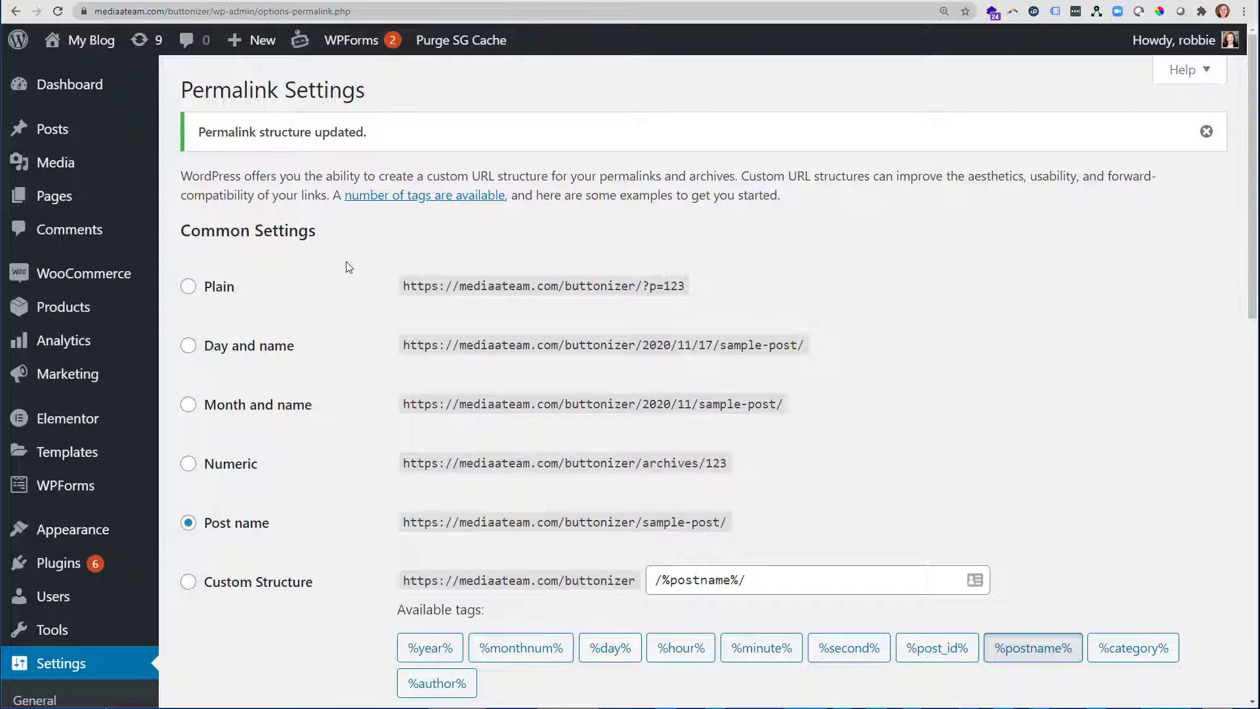
scroll(348, 266, "down", 5)
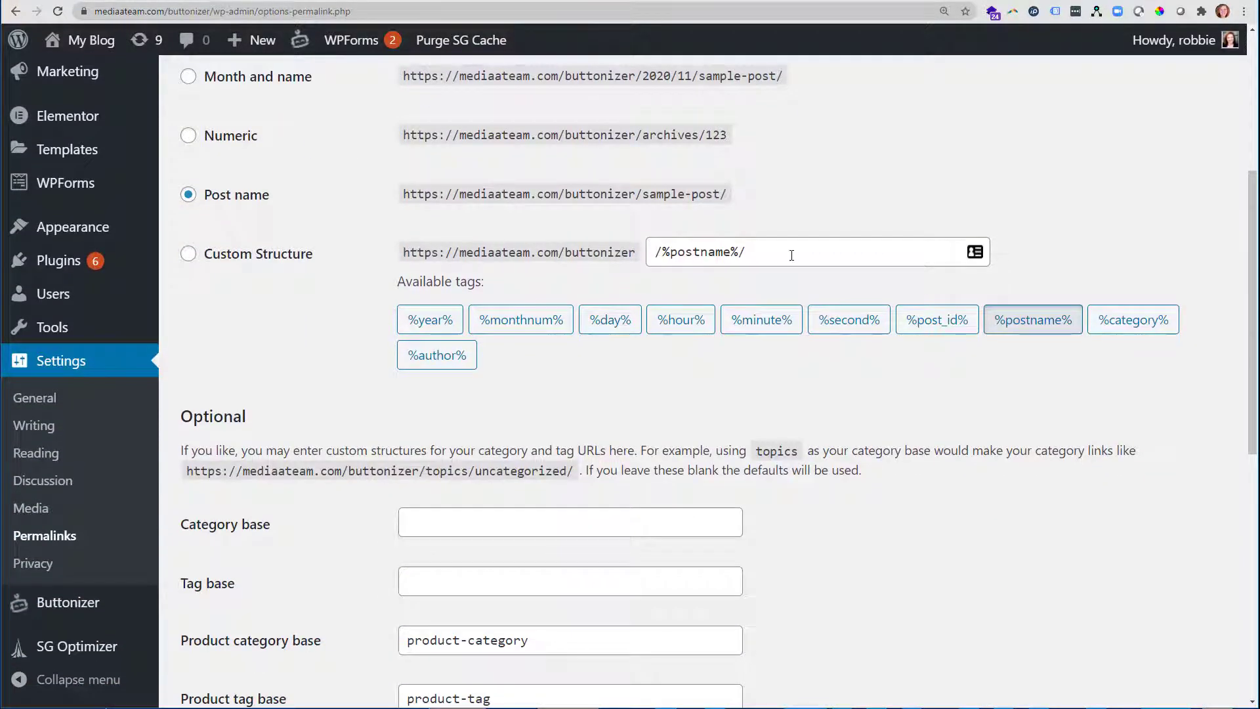
Select Custom Structure and add the %category% tag to make /%category%/%postname%/.
left_click(244, 259)
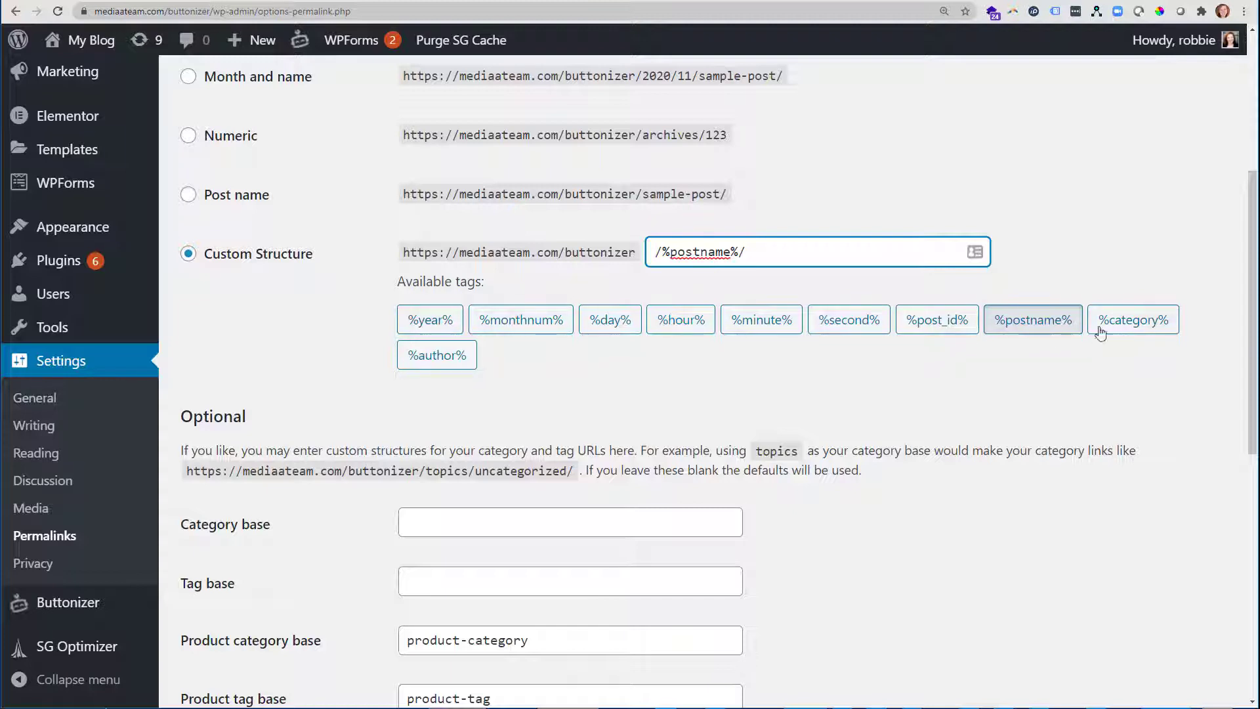
left_click(1115, 326)
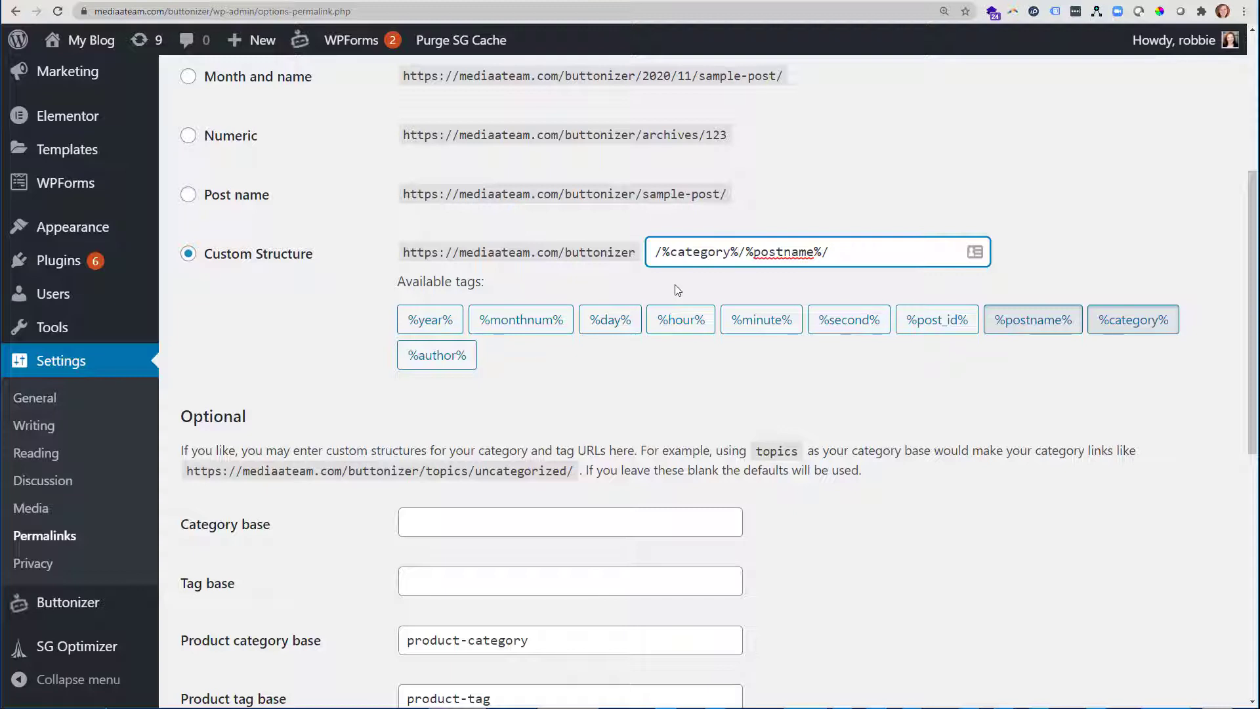
scroll(596, 329, "down", 8)
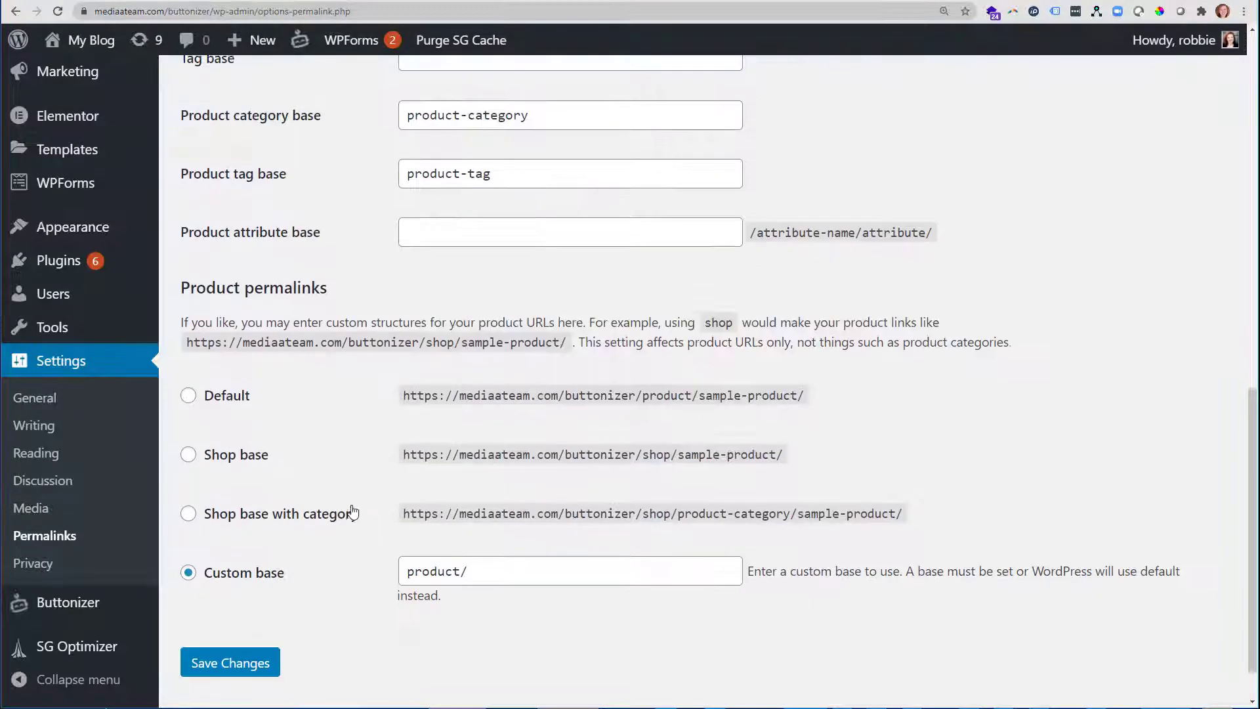
scroll(352, 513, "down", 1)
Save the custom structure, then go from the reloaded home page to Blog.
left_click(255, 608)
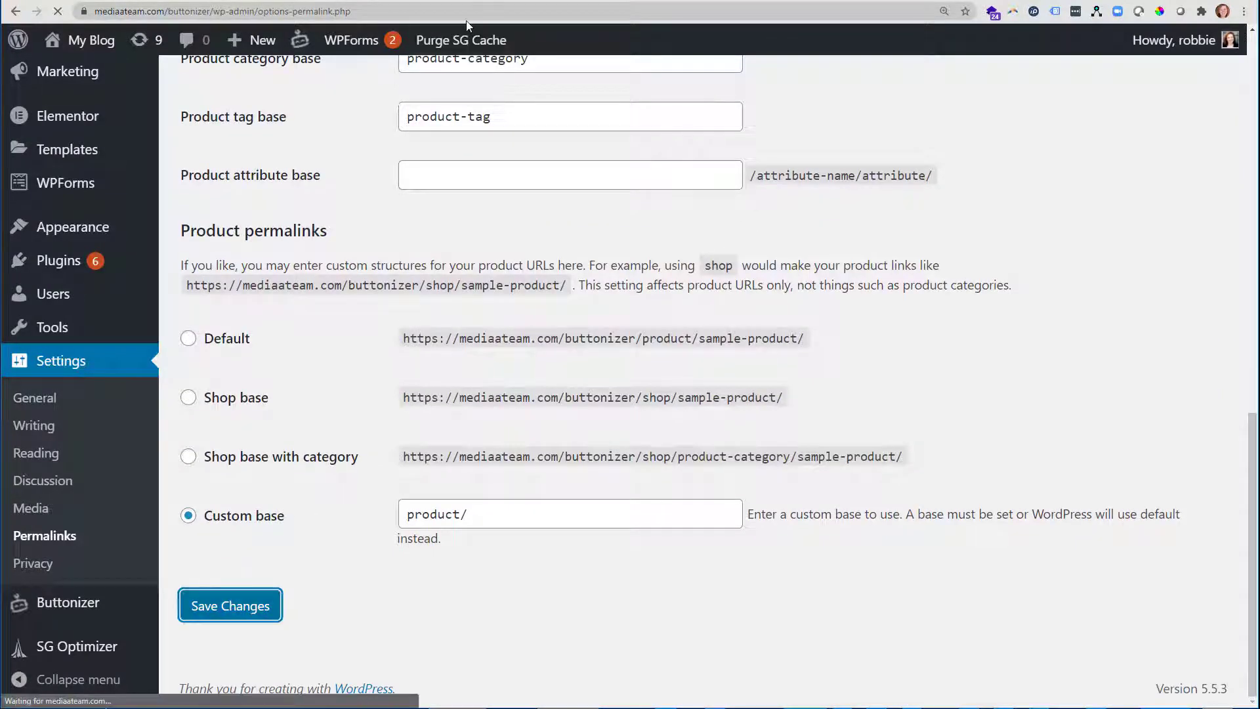
left_click(91, 40)
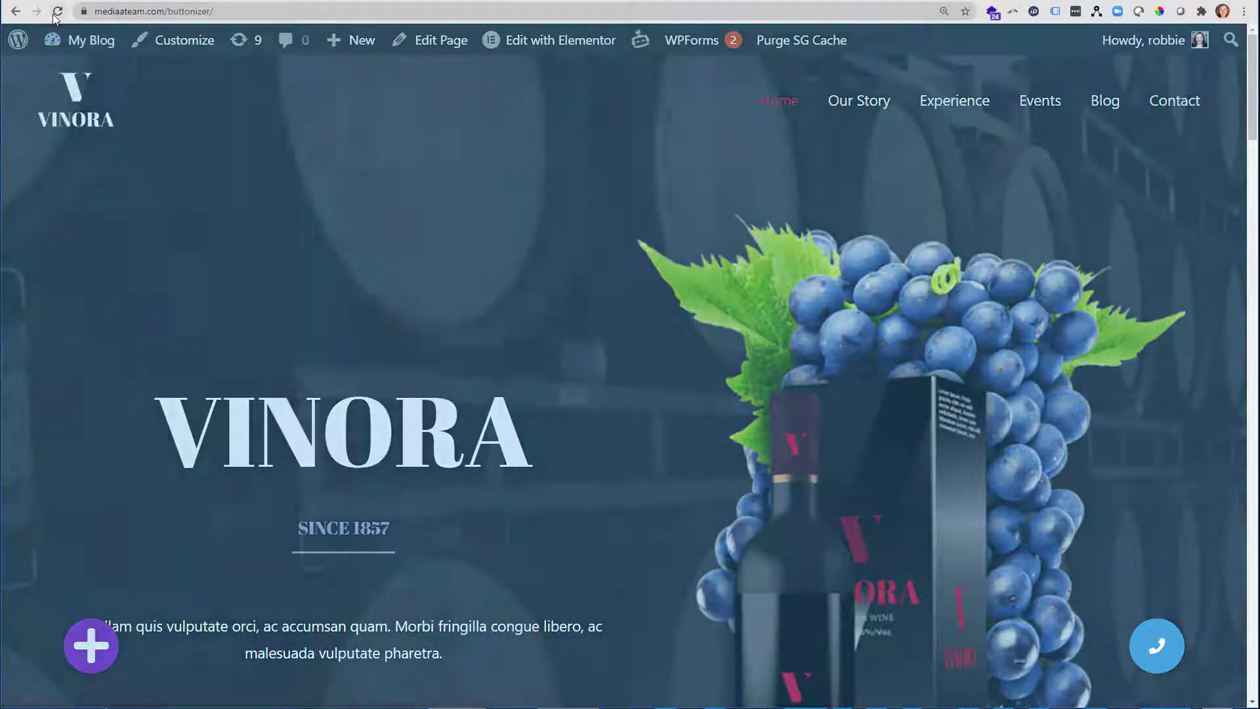
left_click(57, 11)
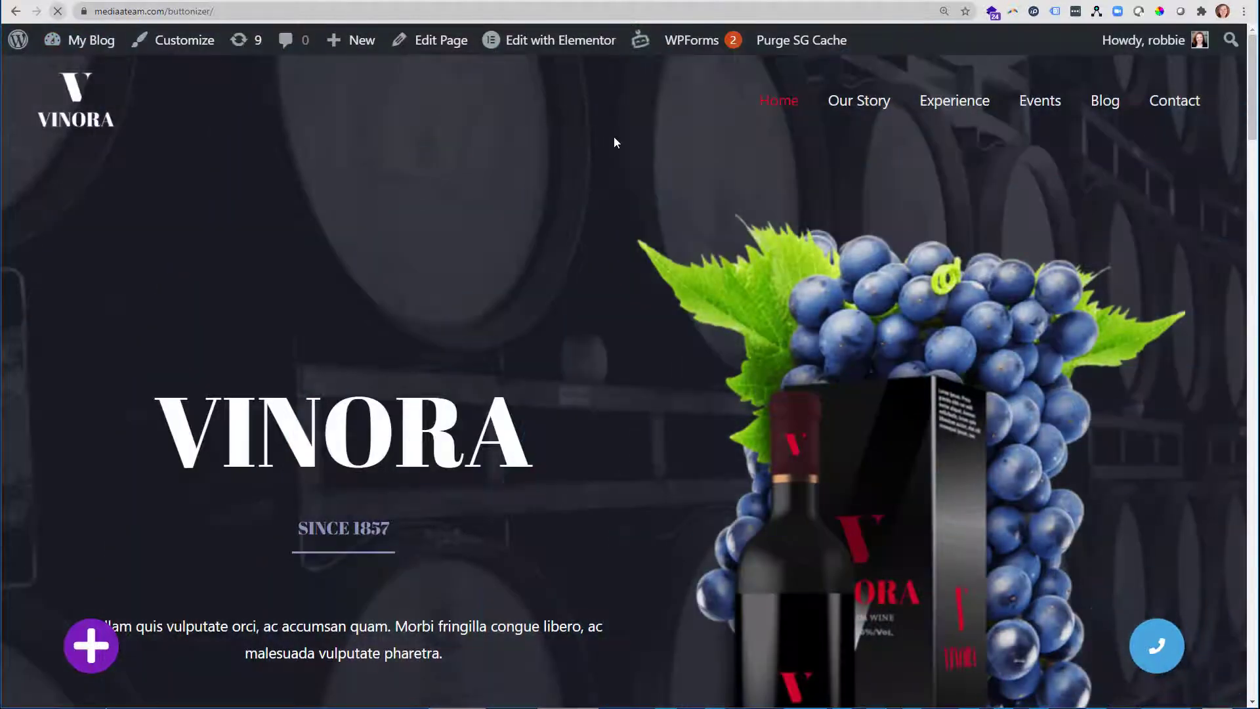
left_click(860, 105)
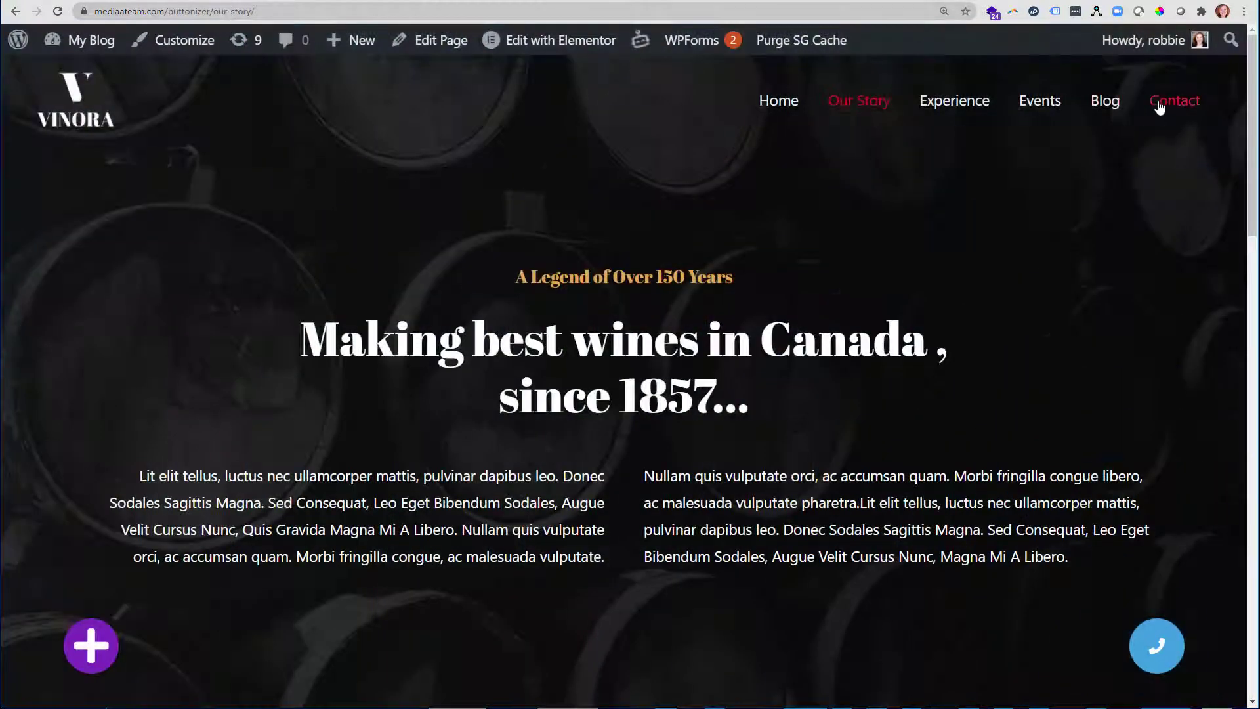
left_click(1103, 103)
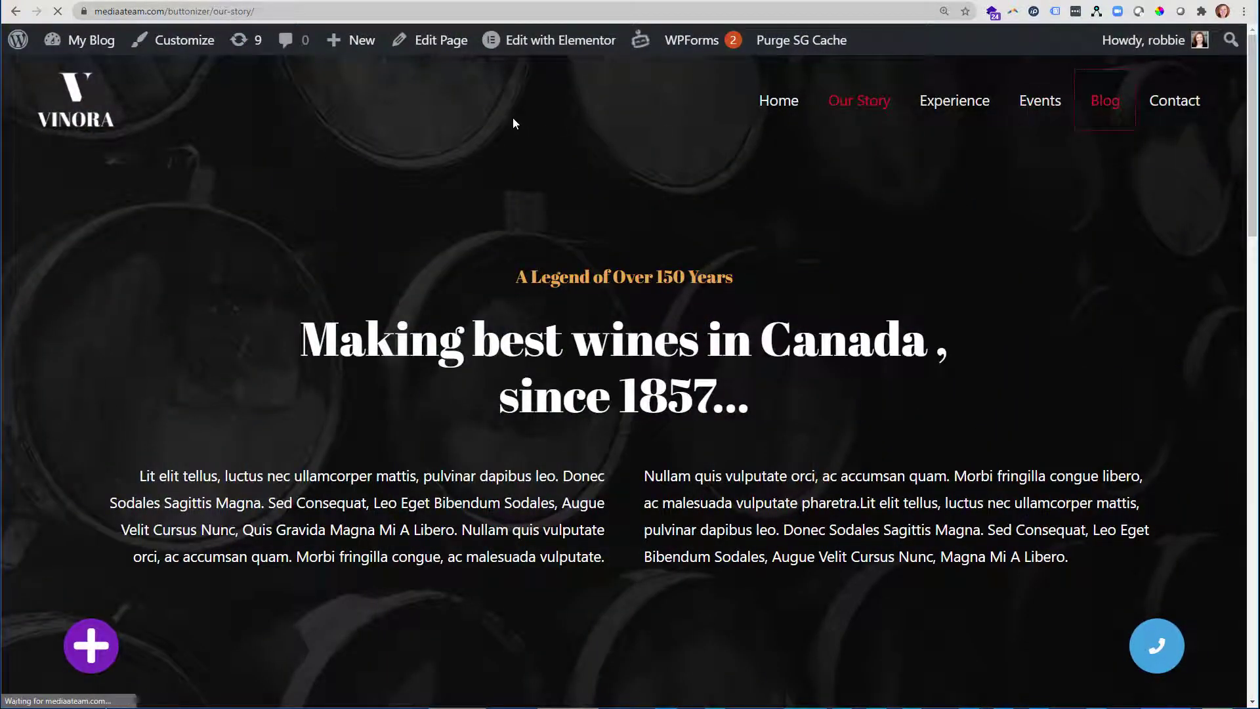
scroll(392, 350, "down", 14)
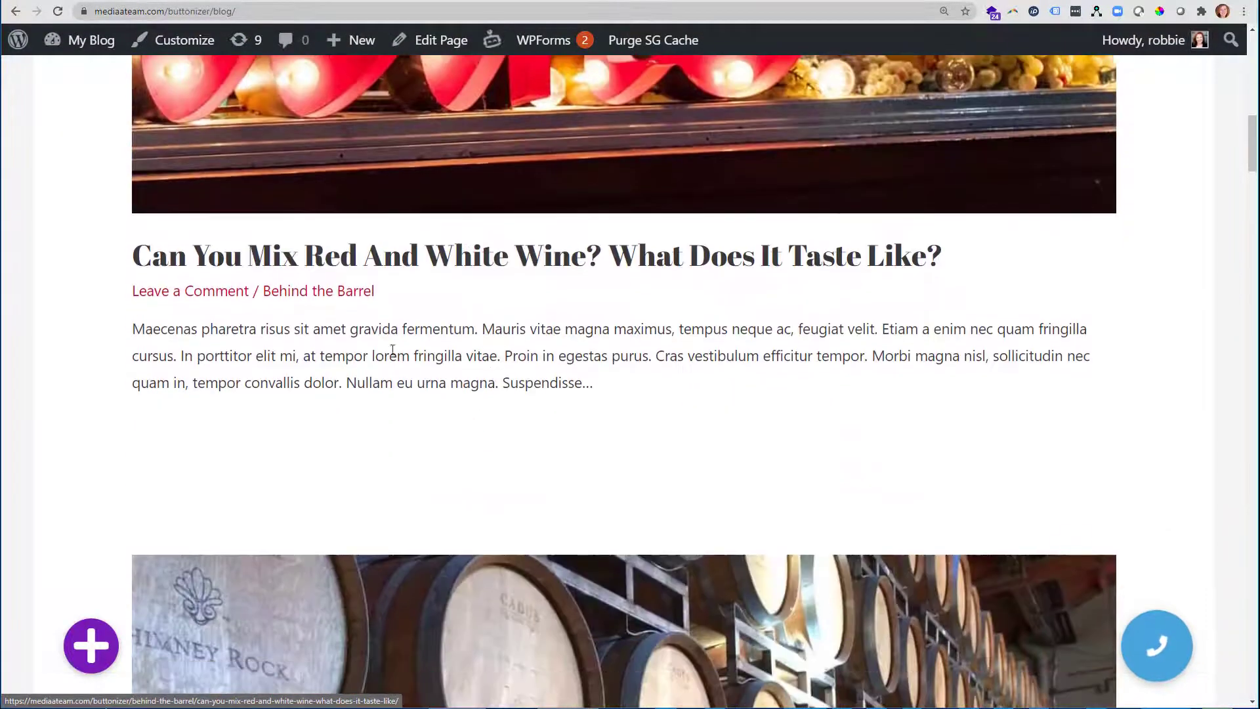
Open the wine post and inspect its /behind-the-barrel/ category-based address.
left_click(374, 256)
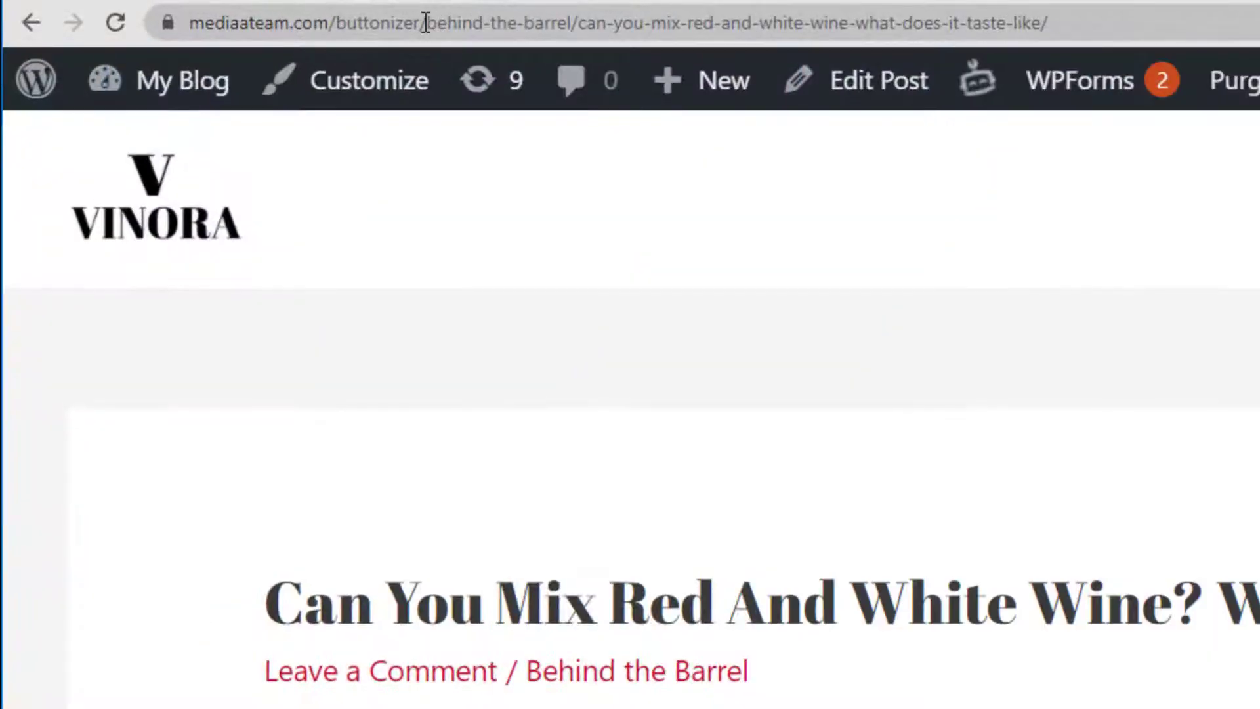
left_click_drag(223, 12, 263, 12)
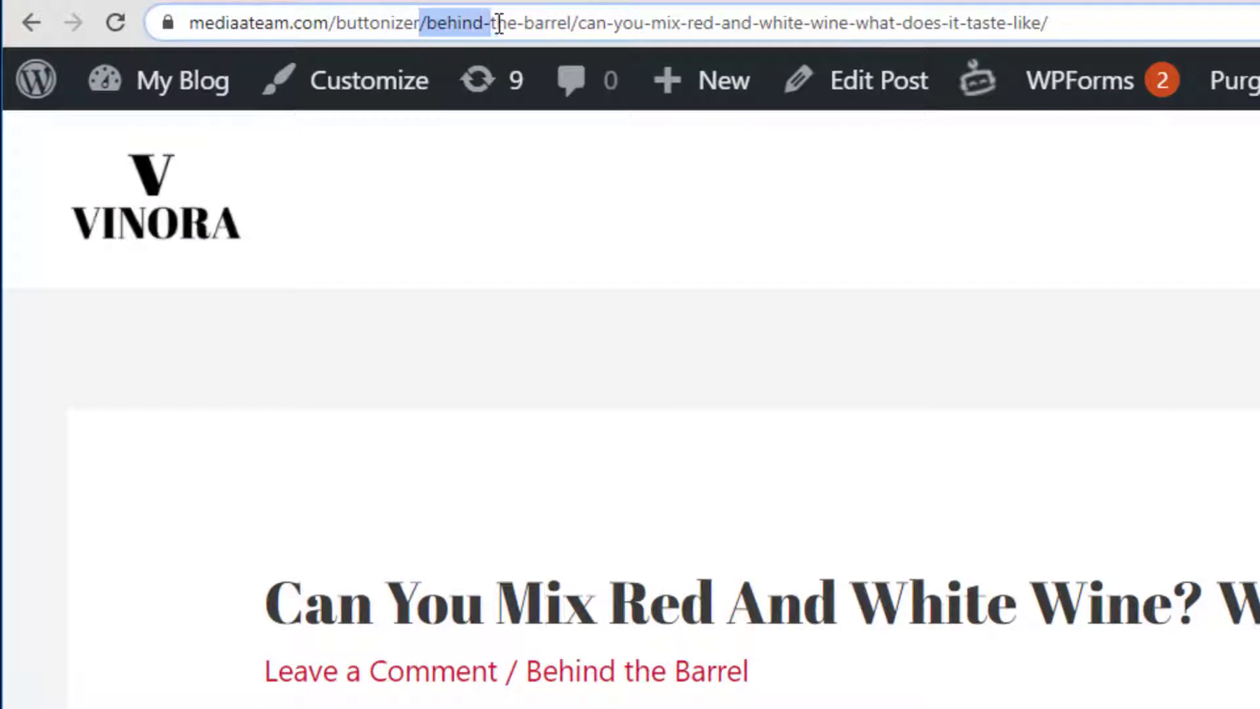
left_click_drag(499, 23, 1080, 21)
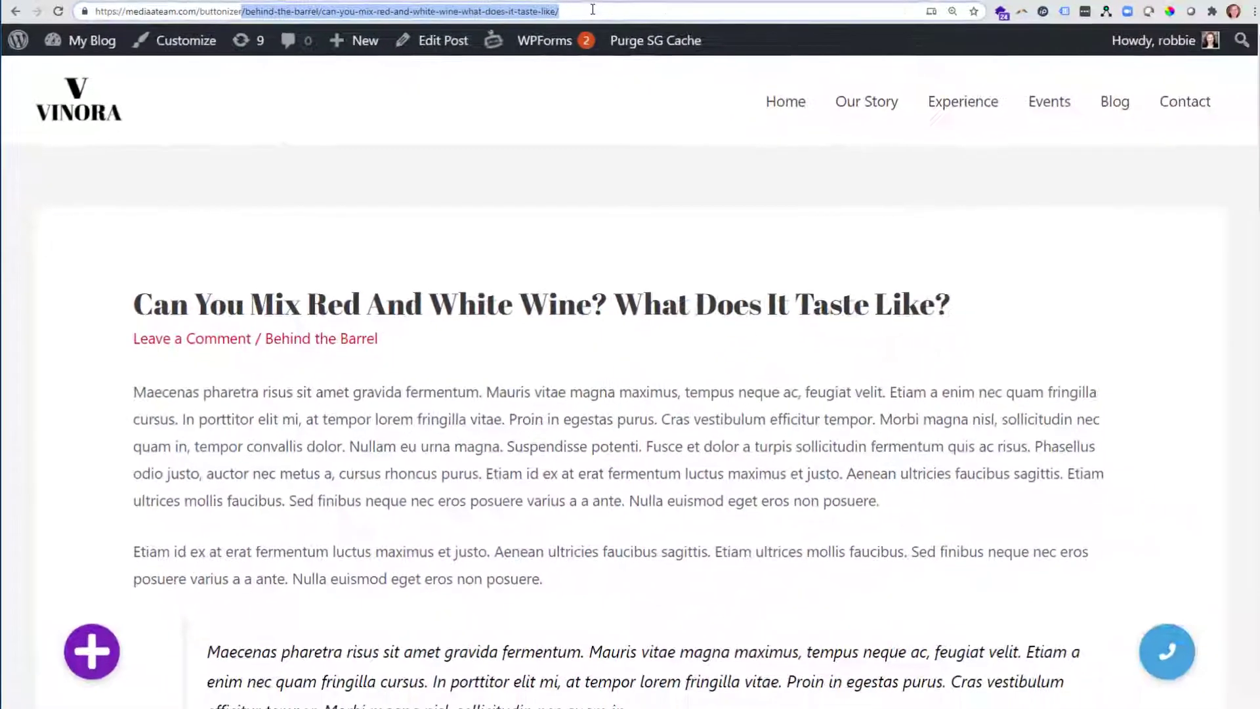
left_click(1173, 19)
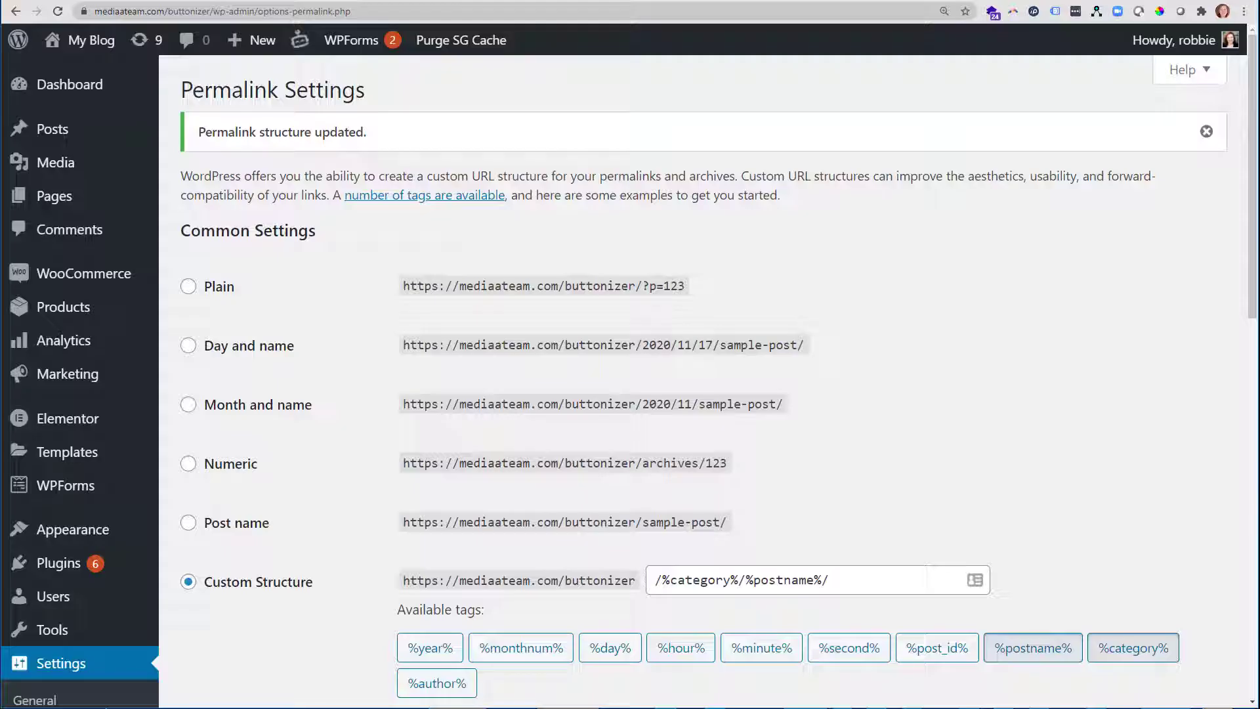
scroll(312, 390, "down", 1)
scroll(311, 388, "down", 10)
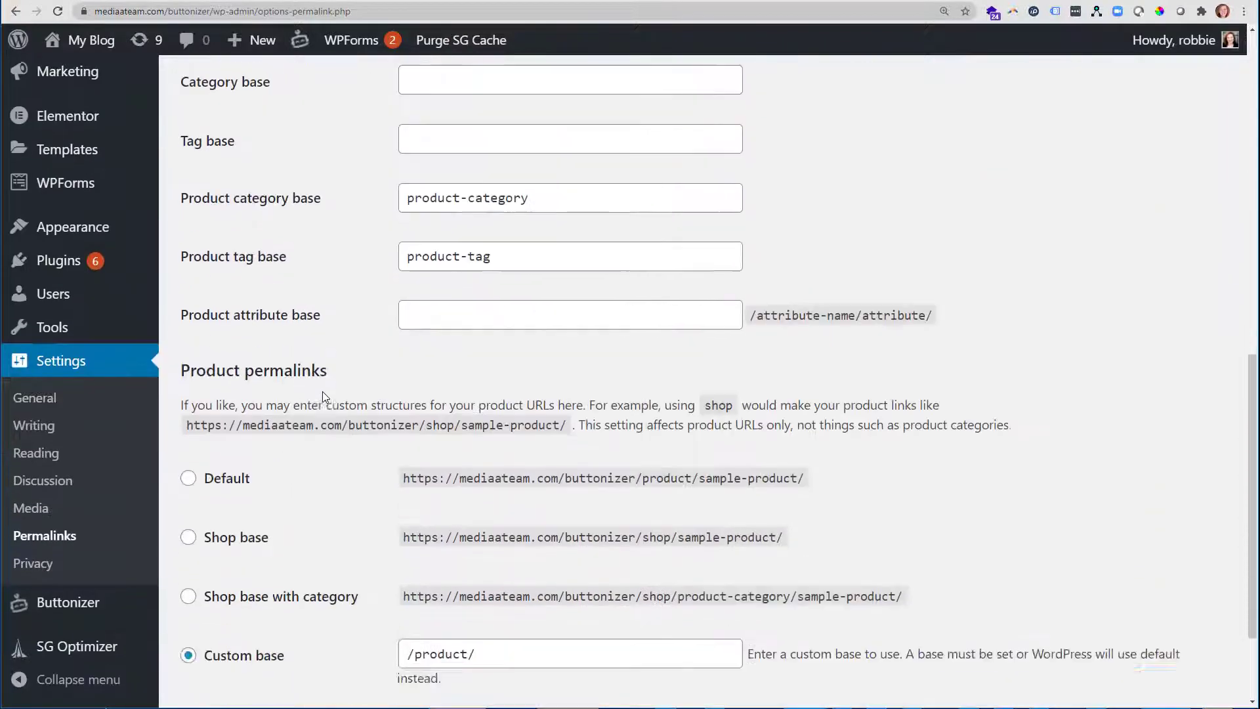
scroll(311, 446, "up", 12)
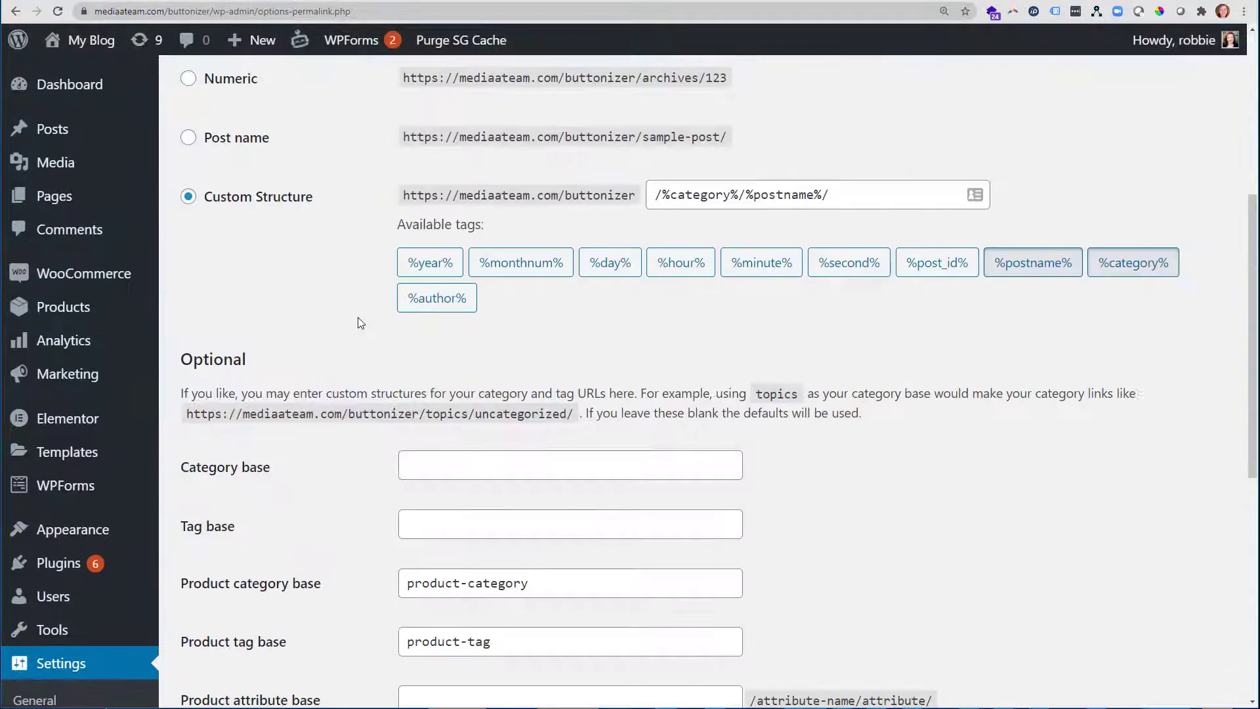
left_click_drag(206, 130, 389, 139)
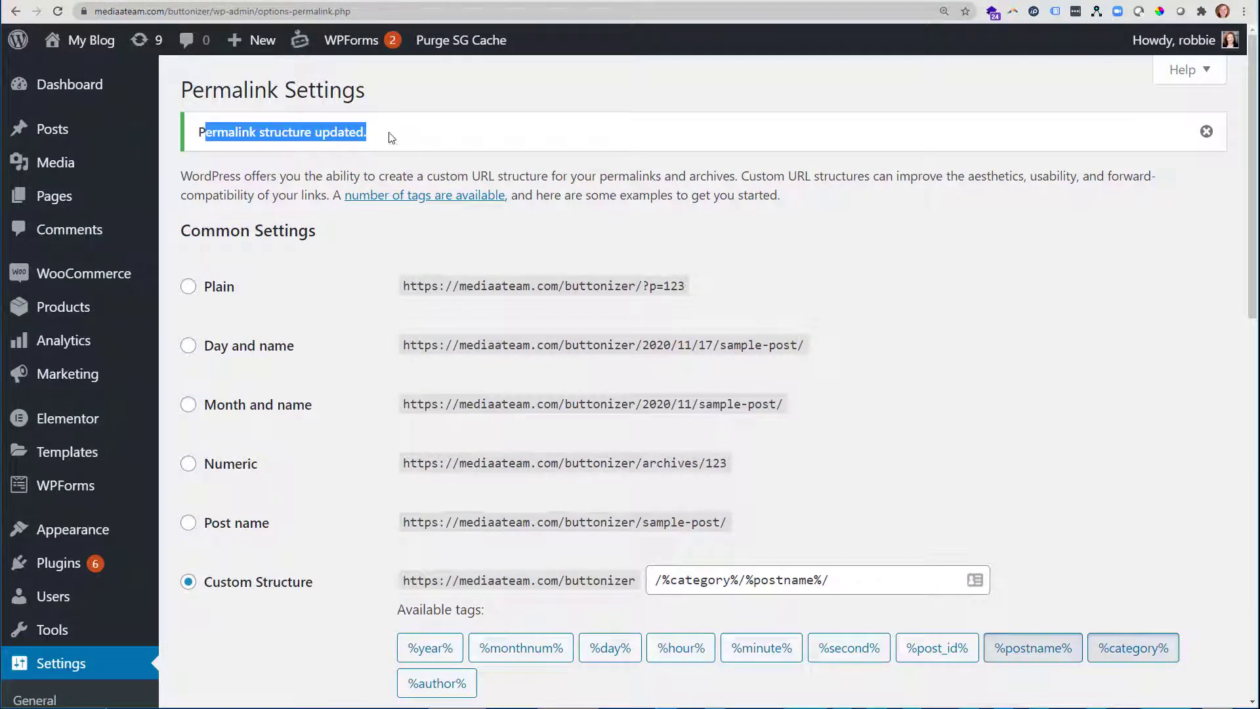
left_click(391, 137)
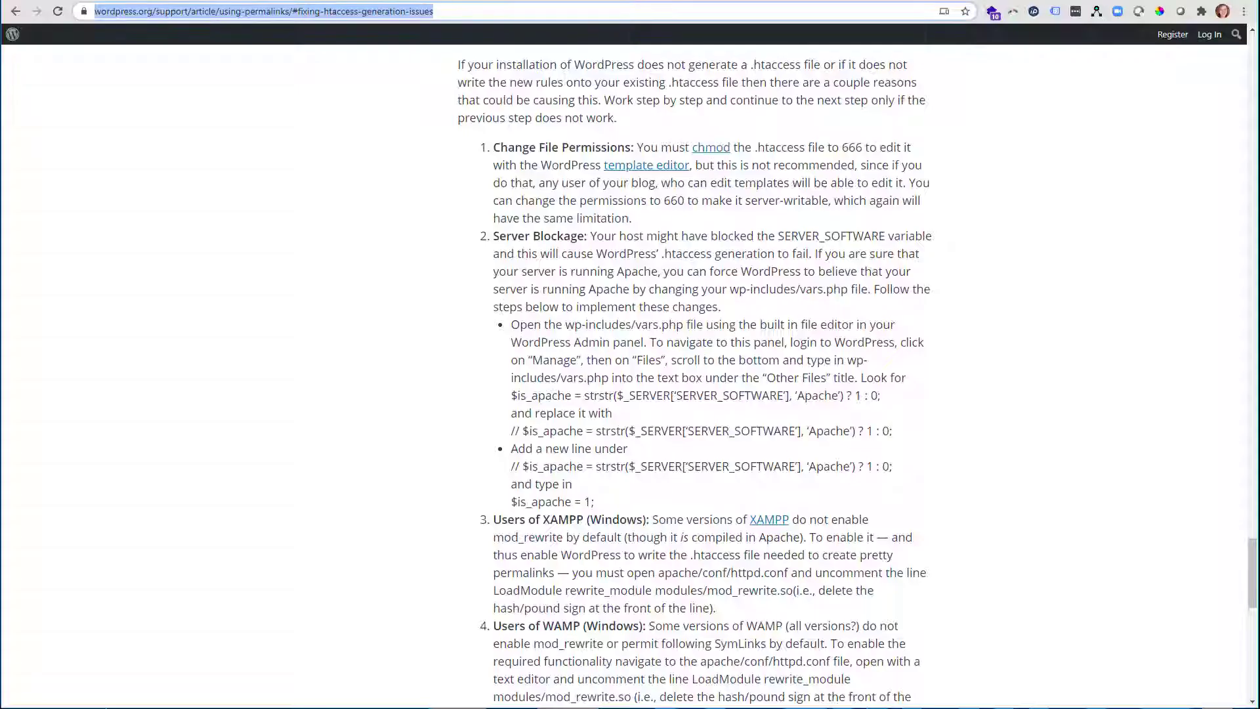
Switch to the Using Permalinks article's .htaccess troubleshooting section.
left_click(164, 17)
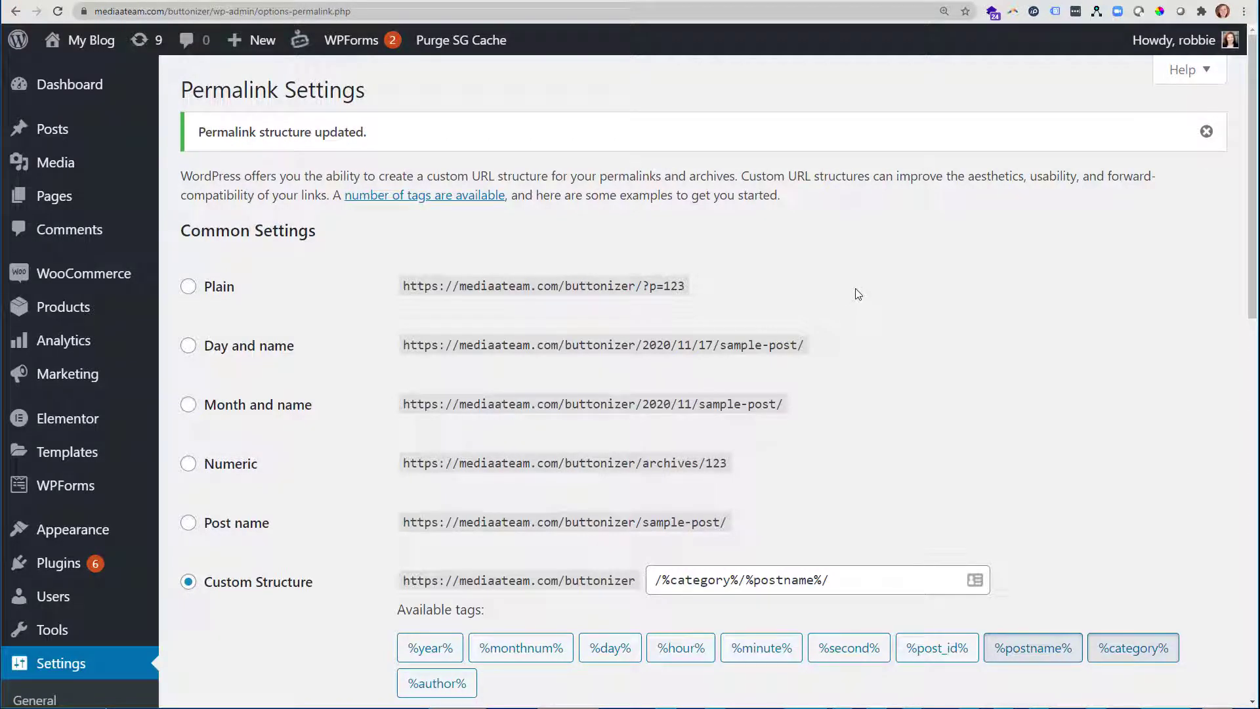
left_click_drag(215, 230, 366, 242)
scroll(368, 243, "down", 2)
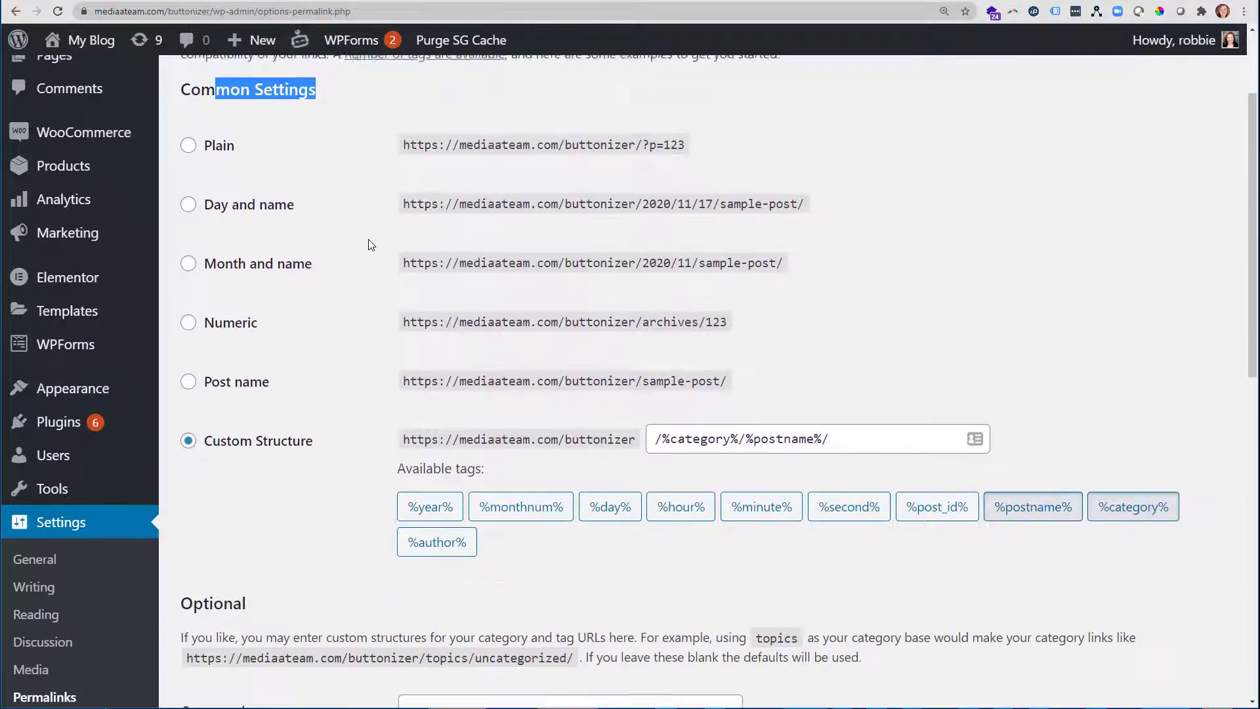
scroll(369, 245, "down", 6)
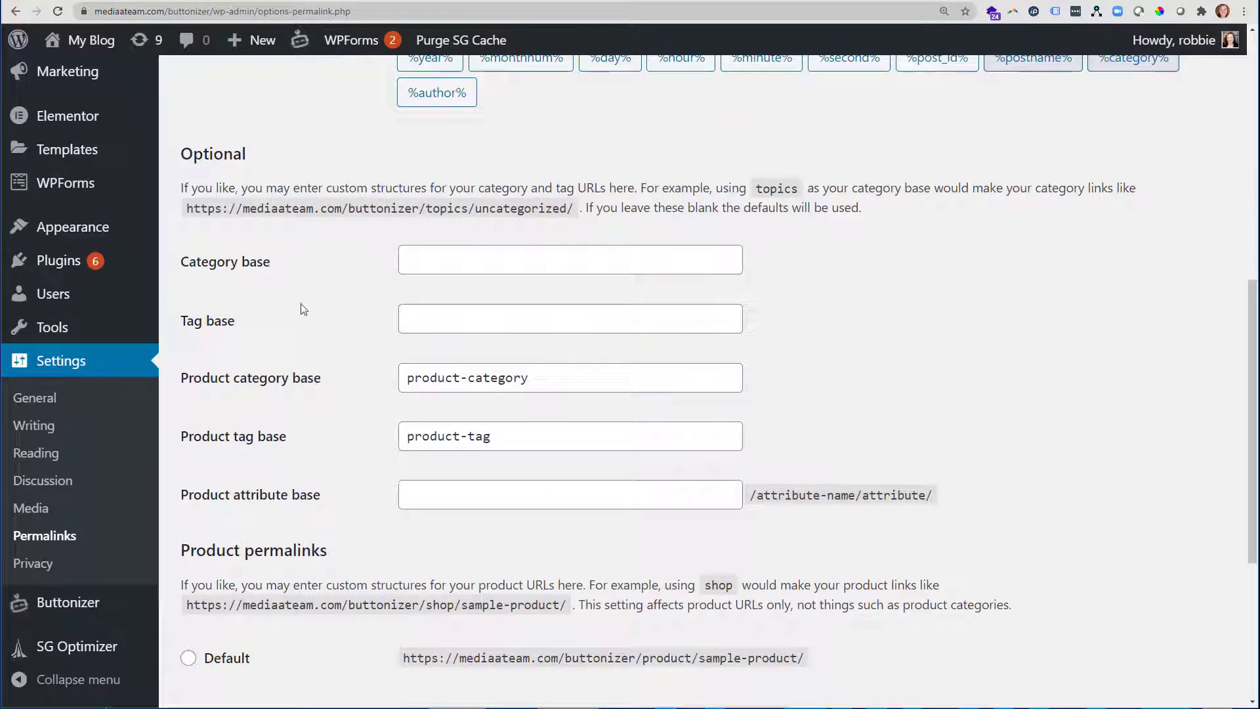
scroll(394, 486, "down", 2)
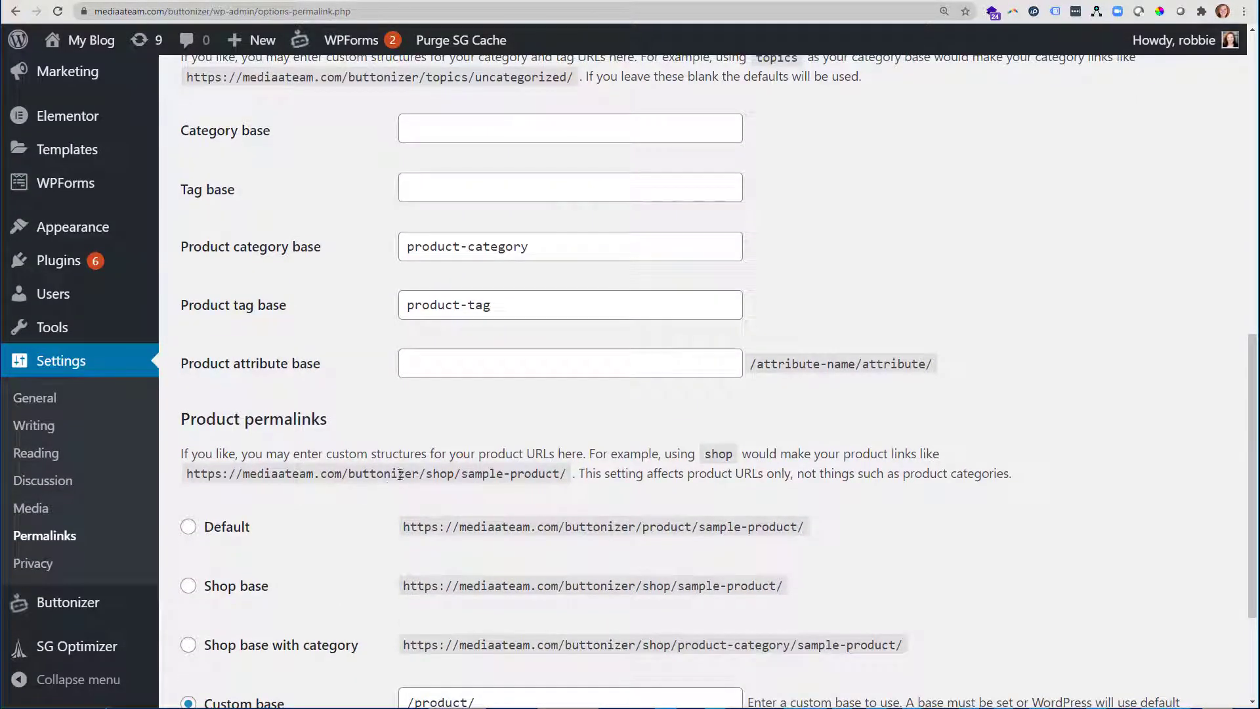
scroll(369, 474, "down", 2)
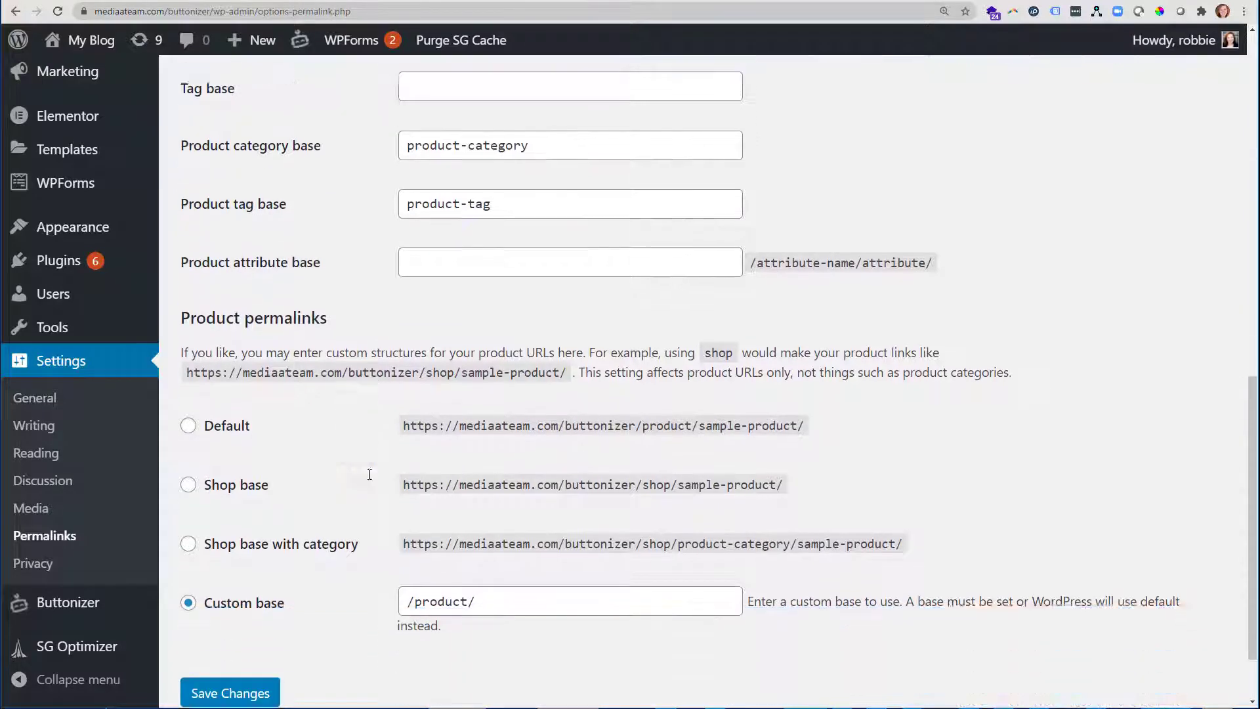
scroll(369, 474, "down", 1)
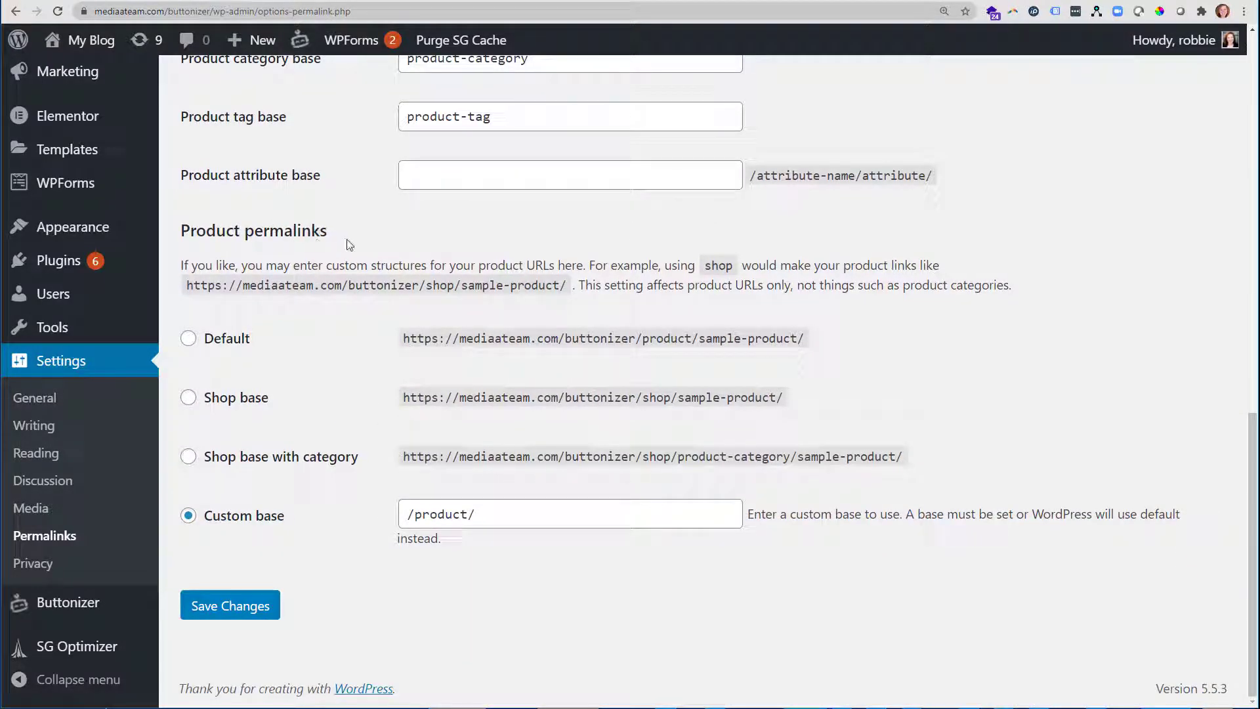
left_click_drag(339, 234, 181, 228)
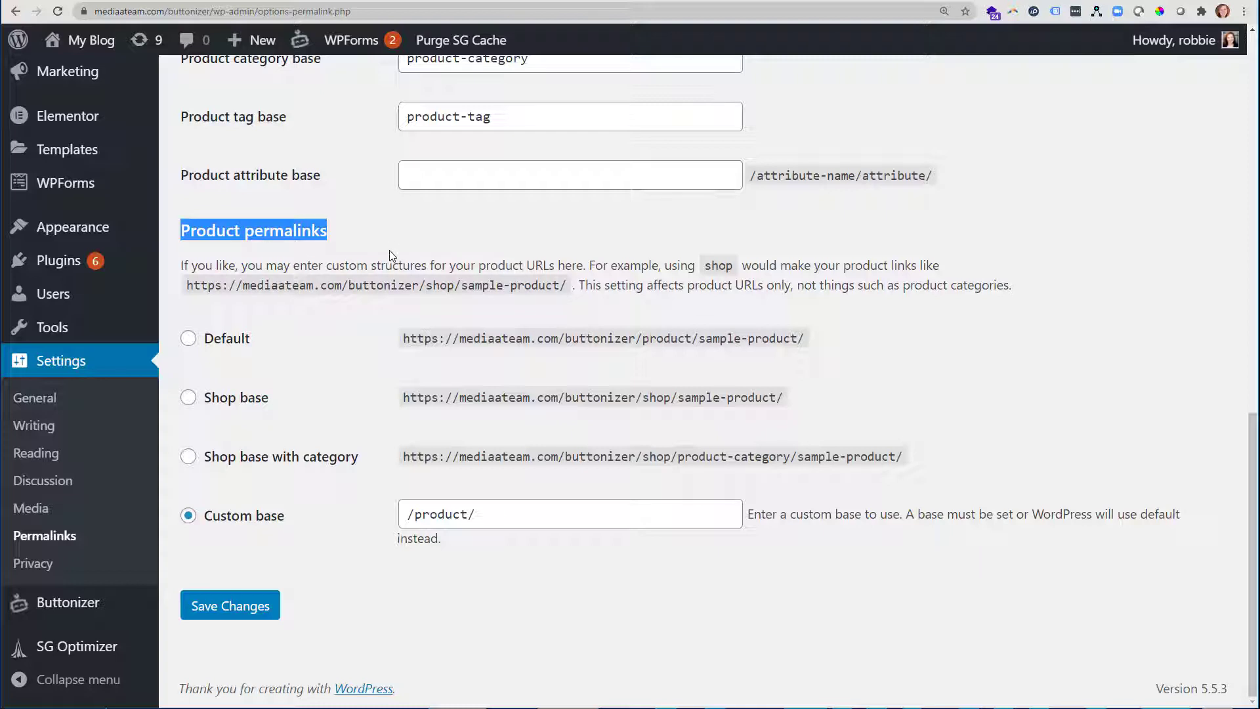
left_click(363, 246)
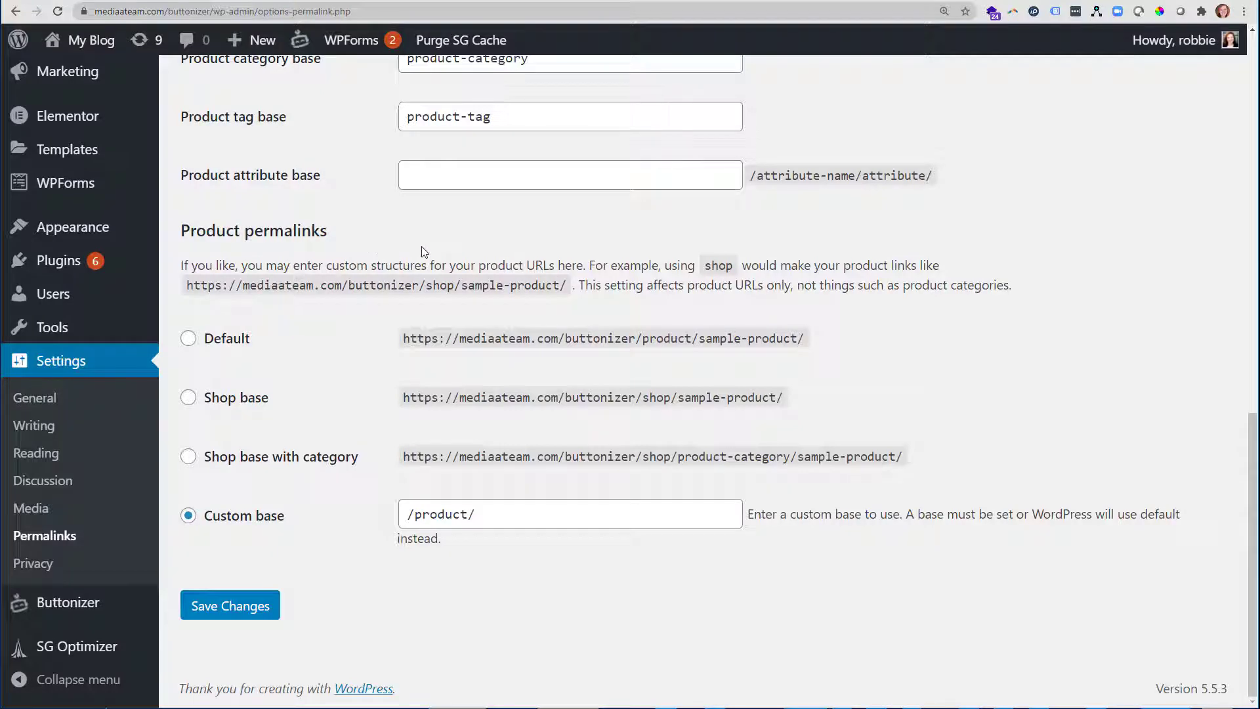
Scroll back up the page.
scroll(426, 249, "up", 13)
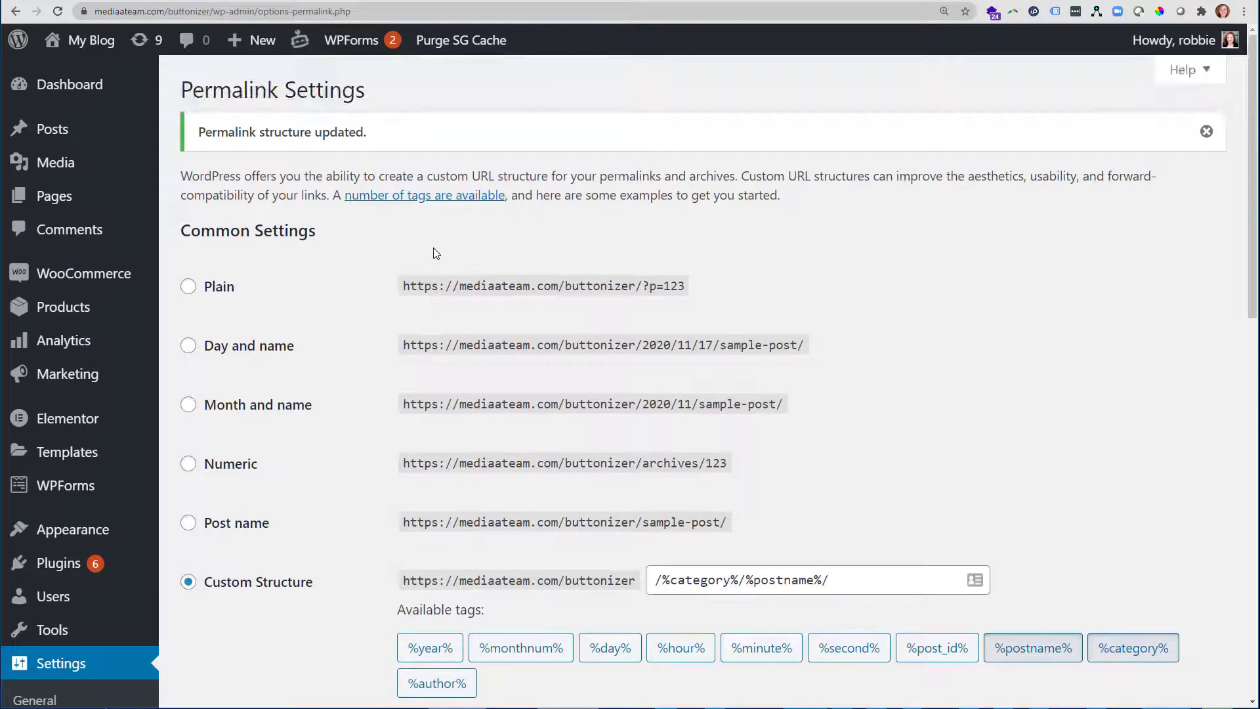